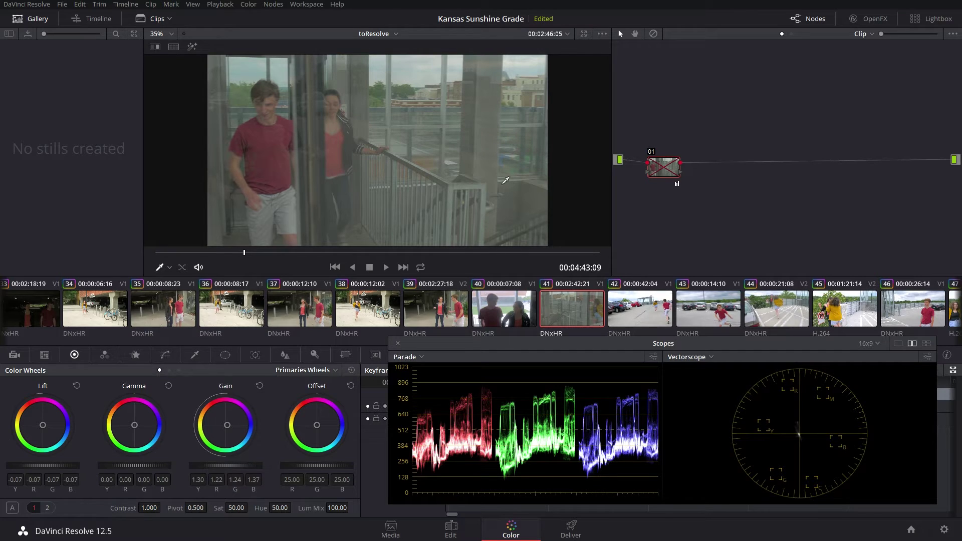
# Step: Move the floating Scopes window up so it overlaps the lower part of the clip thumbnails
pyautogui.moveTo(603, 348); pyautogui.dragTo(599, 308)
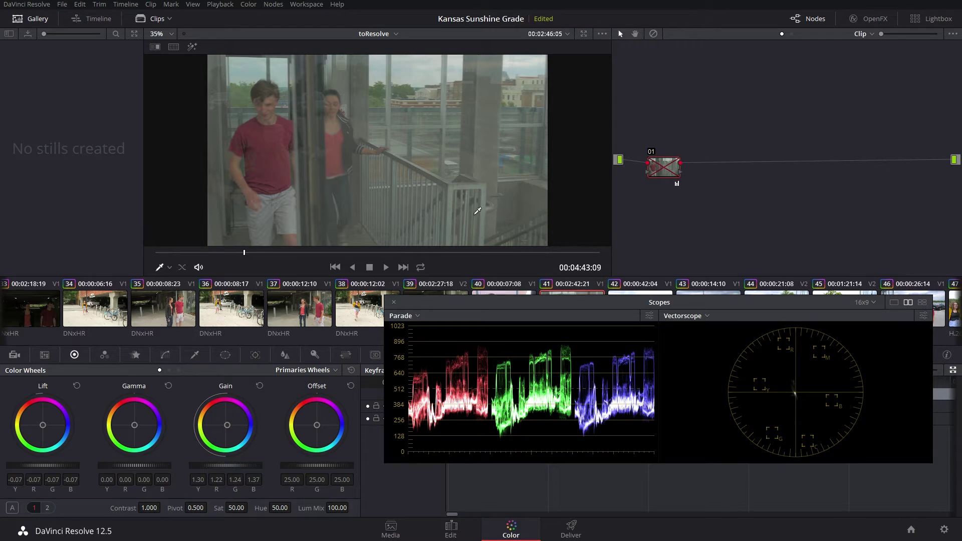
pyautogui.press('super')
pyautogui.press('super')
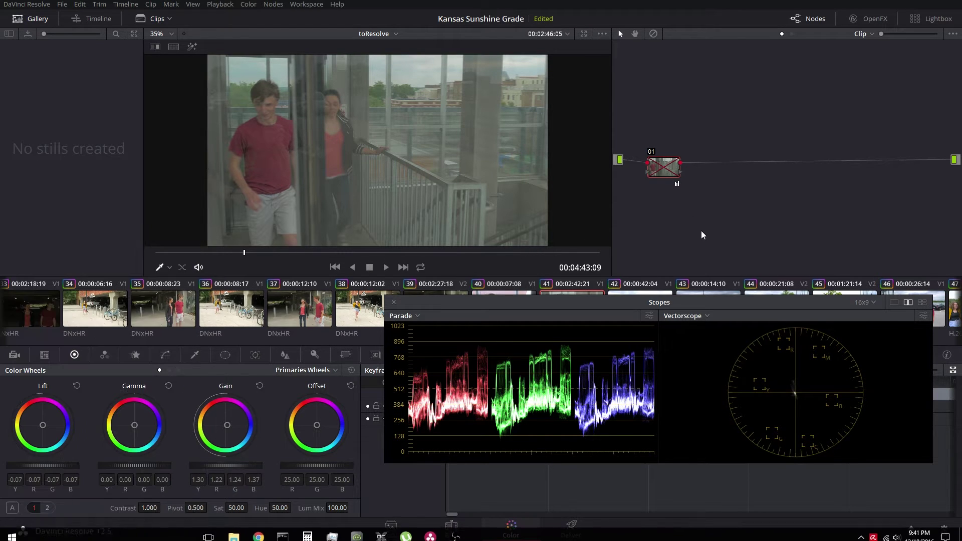
# Step: Try a serial node after node 01 with its lift lowered to -0.19, and delete that node
pyautogui.hotkey('alt', 's')
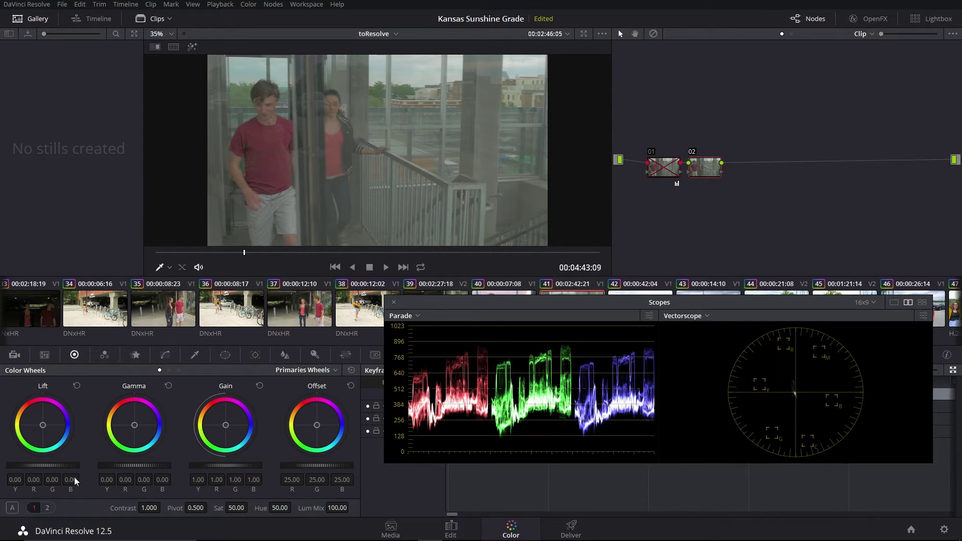
pyautogui.moveTo(50, 465); pyautogui.dragTo(33, 465)
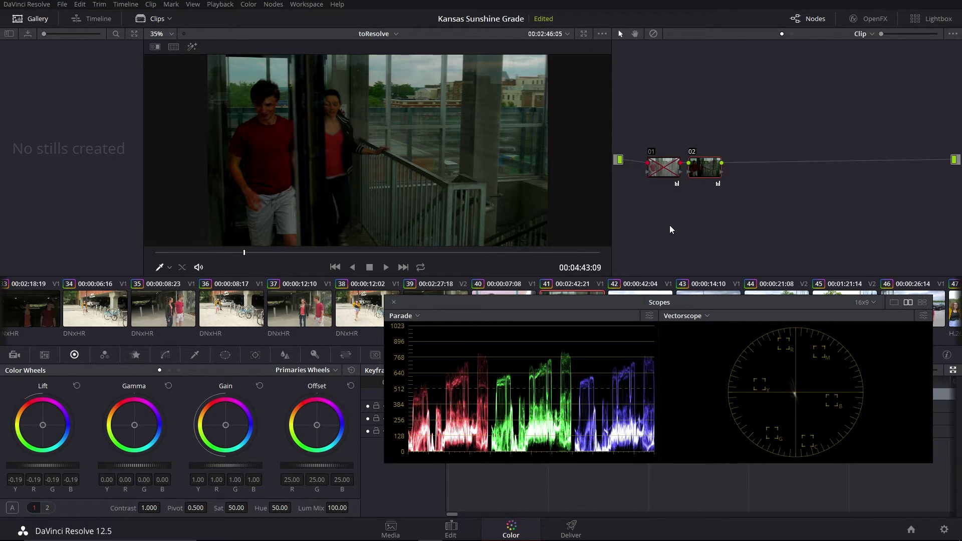
pyautogui.press('Delete')
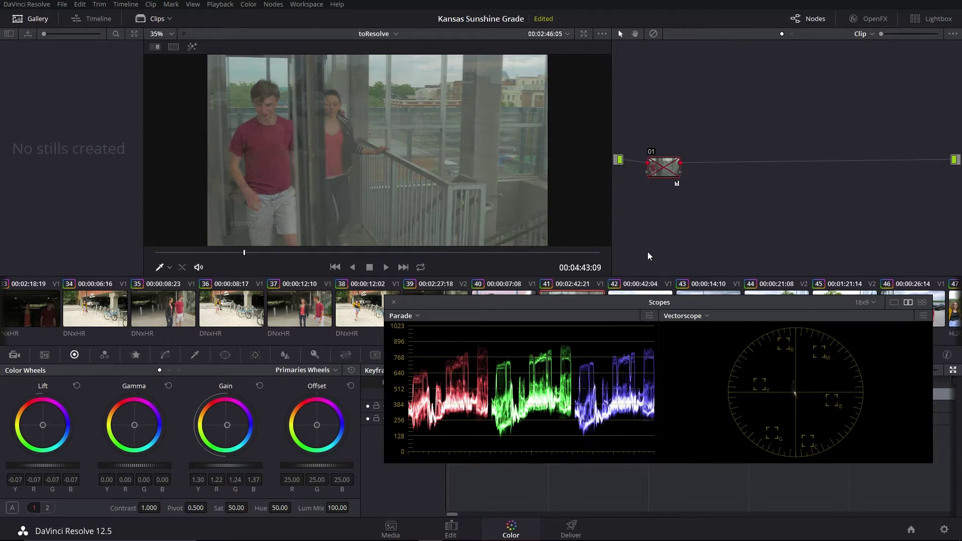
# Step: Try a new serial node after node 01 with its gain raised to 1.64, and undo the adjustment and the node
pyautogui.hotkey('alt', 's')
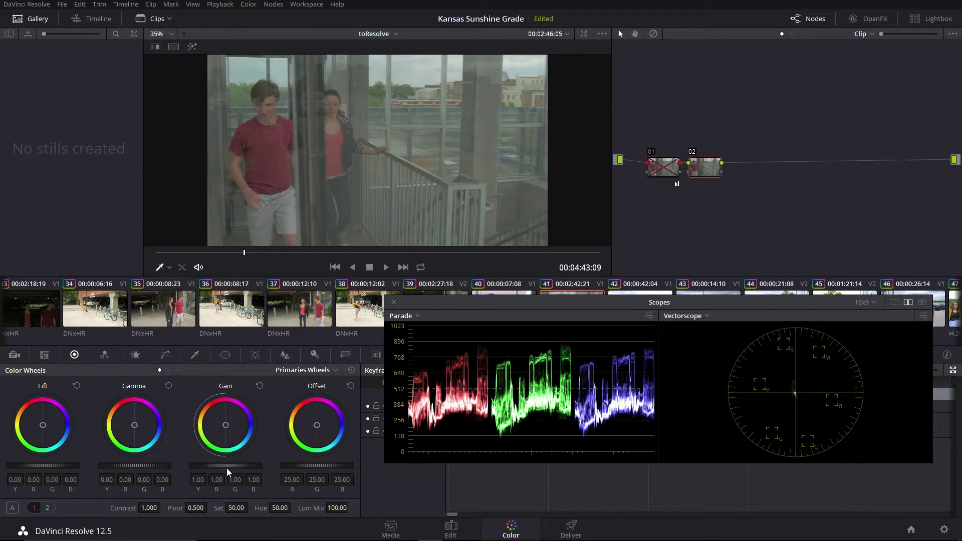
pyautogui.moveTo(206, 468); pyautogui.dragTo(248, 467)
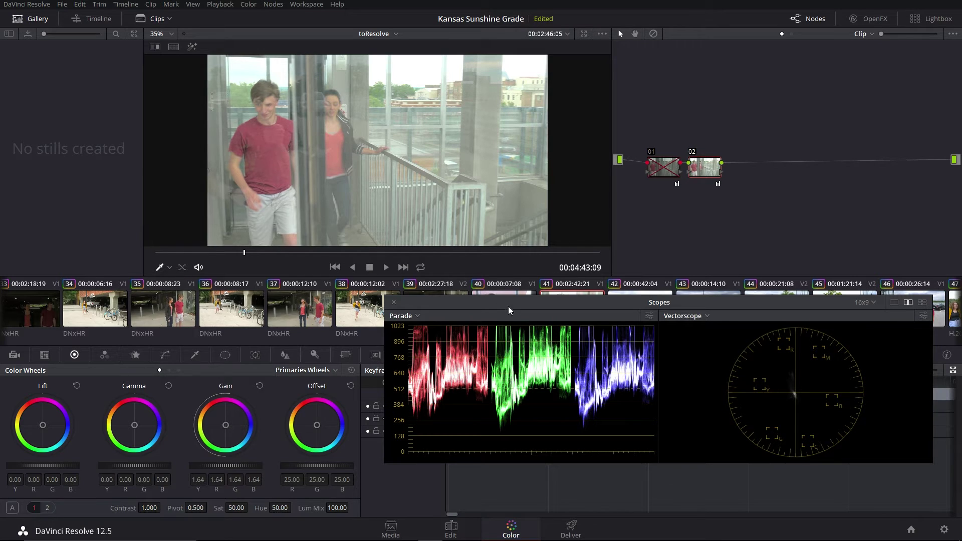
pyautogui.hotkey('ctrl', 'z')
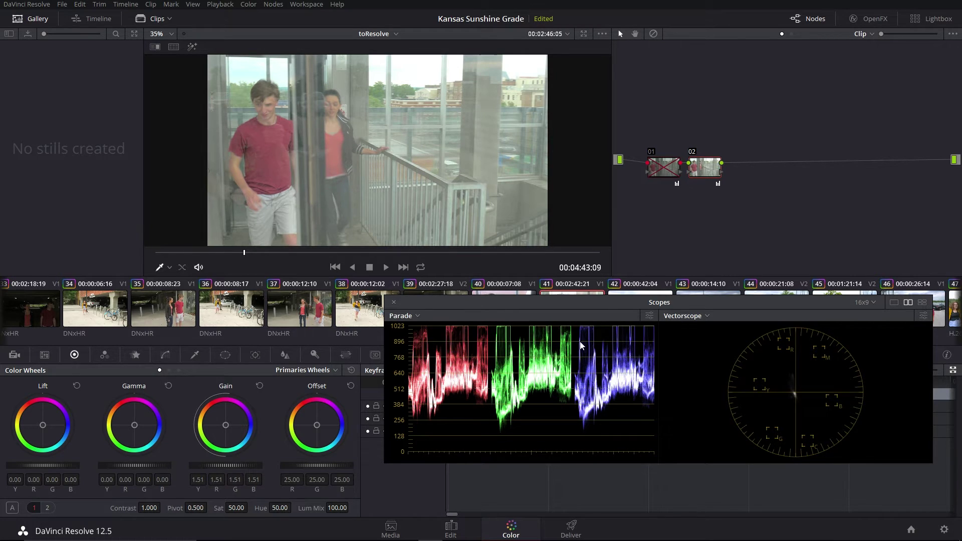
pyautogui.hotkey('ctrl', 'z')
pyautogui.hotkey('ctrl', 'z')
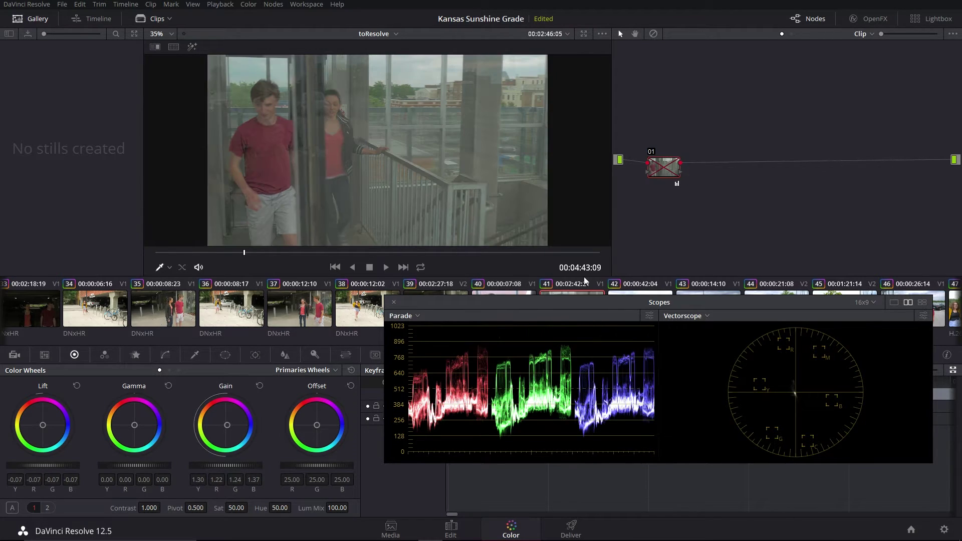
# Step: Add a new serial node after node 01 on clip 41
pyautogui.hotkey('alt', 's')
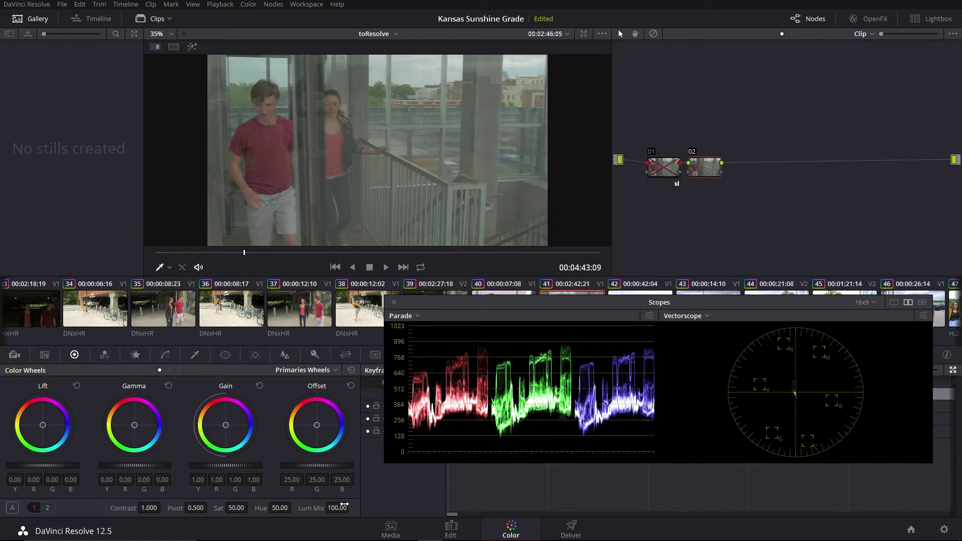
# Step: Try shifting node 02's lift color balance toward blue and slightly toward yellow, and undo both shifts
pyautogui.moveTo(46, 426); pyautogui.dragTo(45, 428)
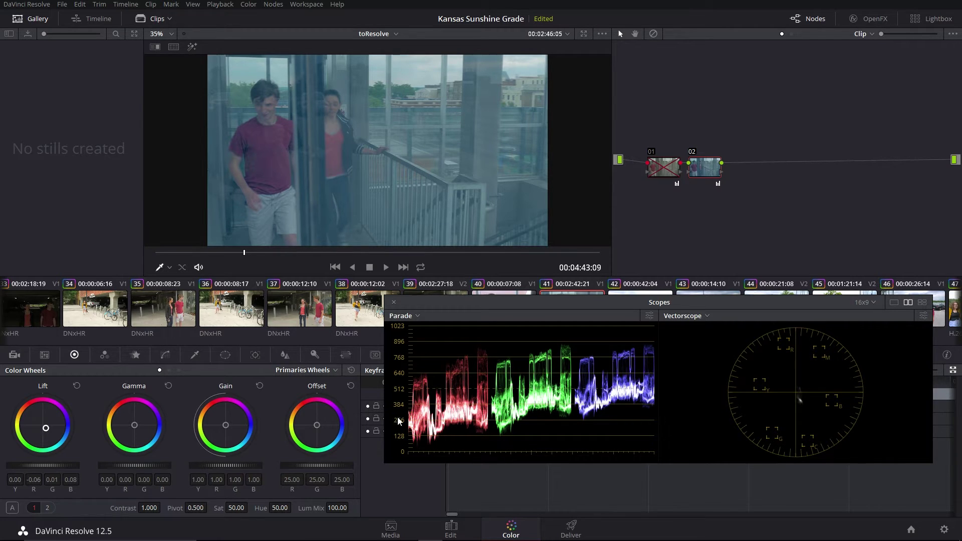
pyautogui.moveTo(39, 440); pyautogui.dragTo(41, 425)
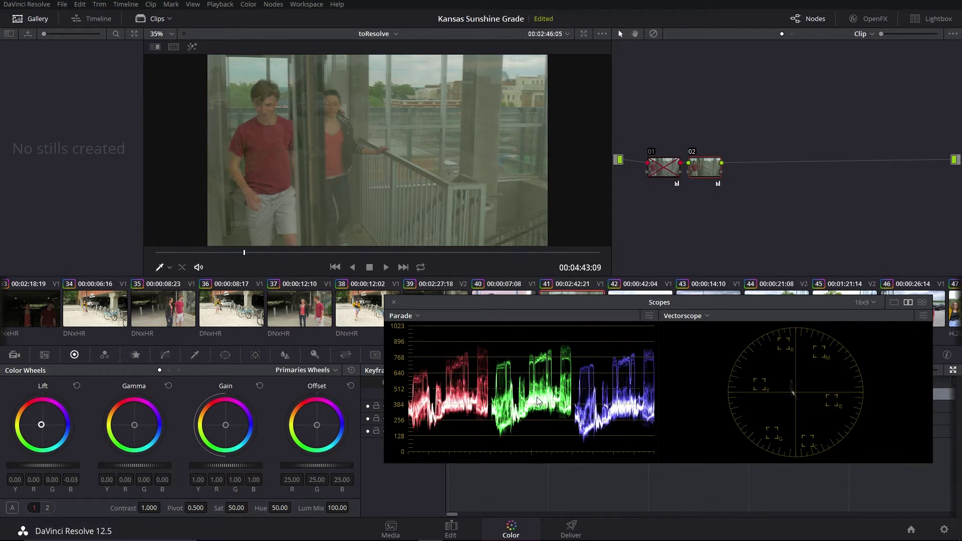
pyautogui.hotkey('ctrl', 'z')
pyautogui.hotkey('ctrl', 'z')
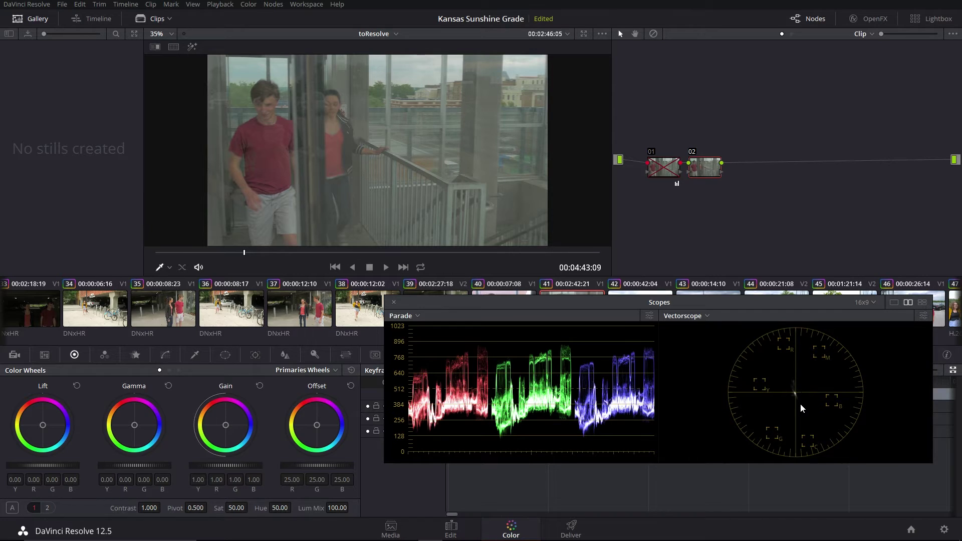
# Step: Try a saturation of 100 on node 02 and set it back to 50
pyautogui.moveTo(236, 507); pyautogui.dragTo(251, 507)
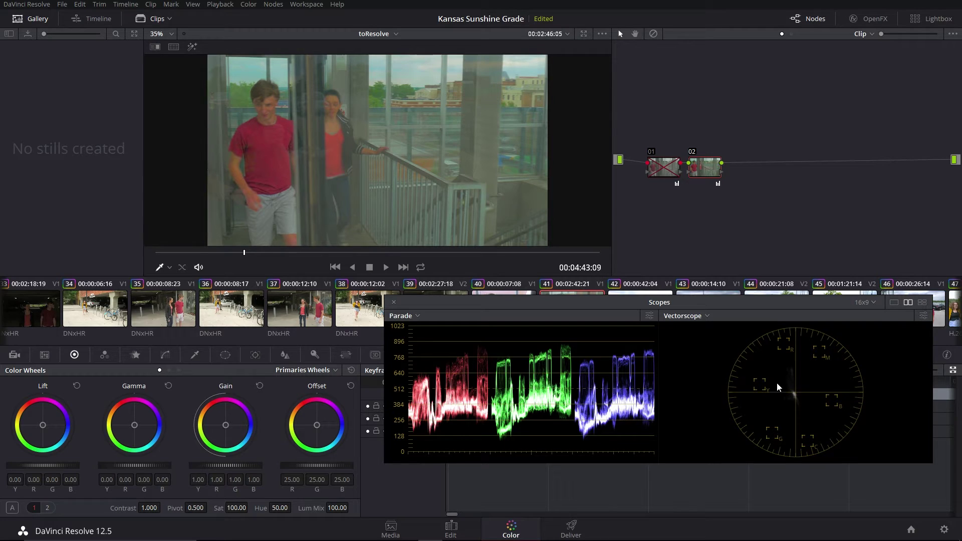
pyautogui.click(238, 508)
pyautogui.press('BackSpace')
pyautogui.press('BackSpace')
pyautogui.press('BackSpace')
pyautogui.press('BackSpace')
pyautogui.press('BackSpace')
pyautogui.press('BackSpace')
pyautogui.write('50')
pyautogui.press('Return')
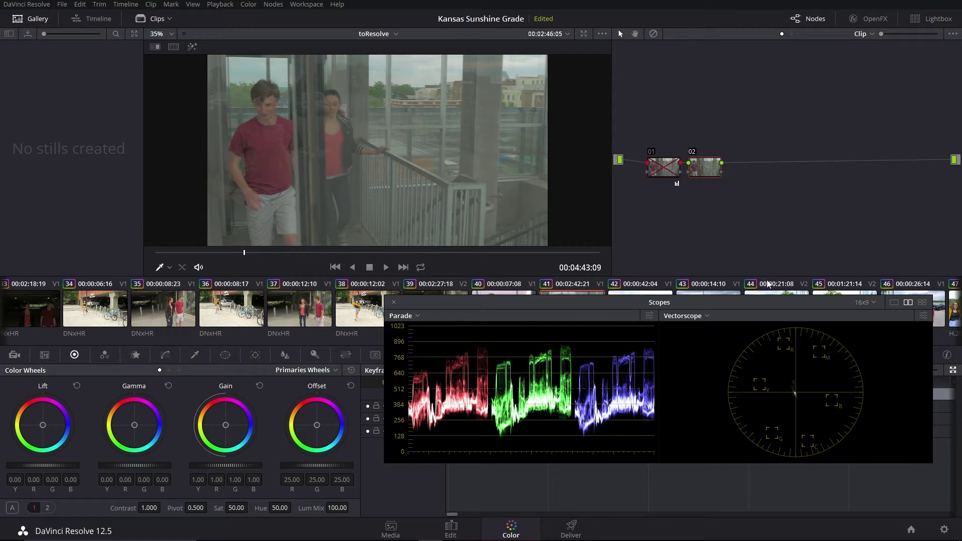
# Step: Try the four-scope layout in the Scopes window and return to the two-scope layout
pyautogui.click(922, 302)
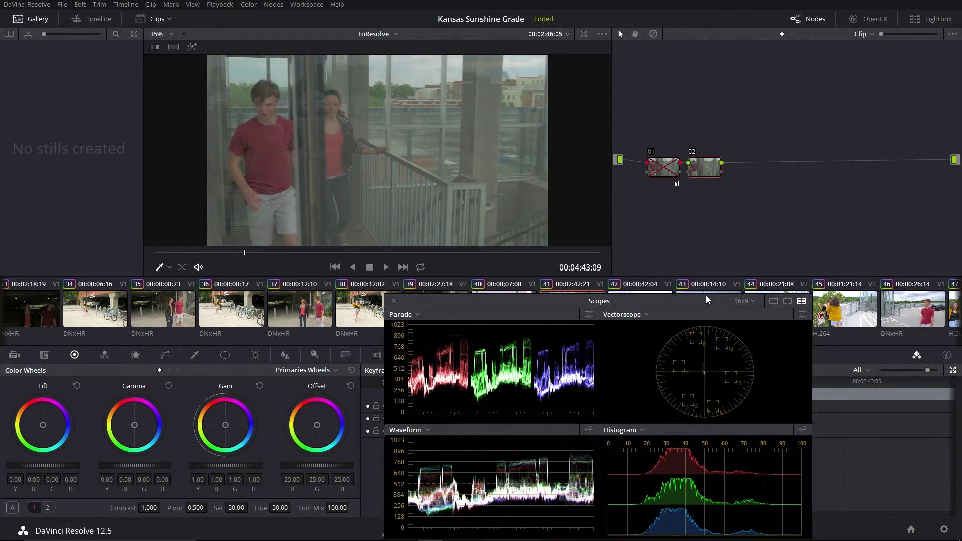
pyautogui.moveTo(706, 299); pyautogui.dragTo(716, 210)
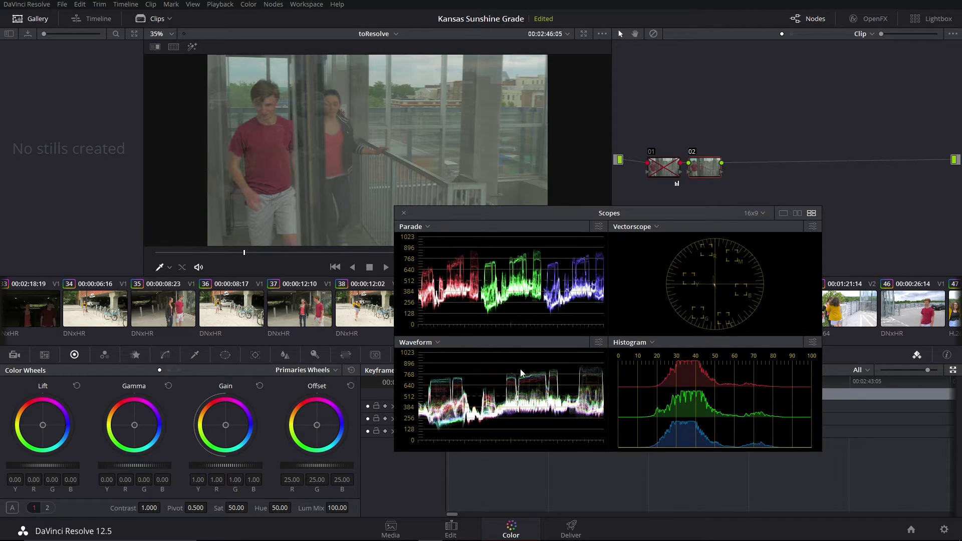
pyautogui.click(798, 213)
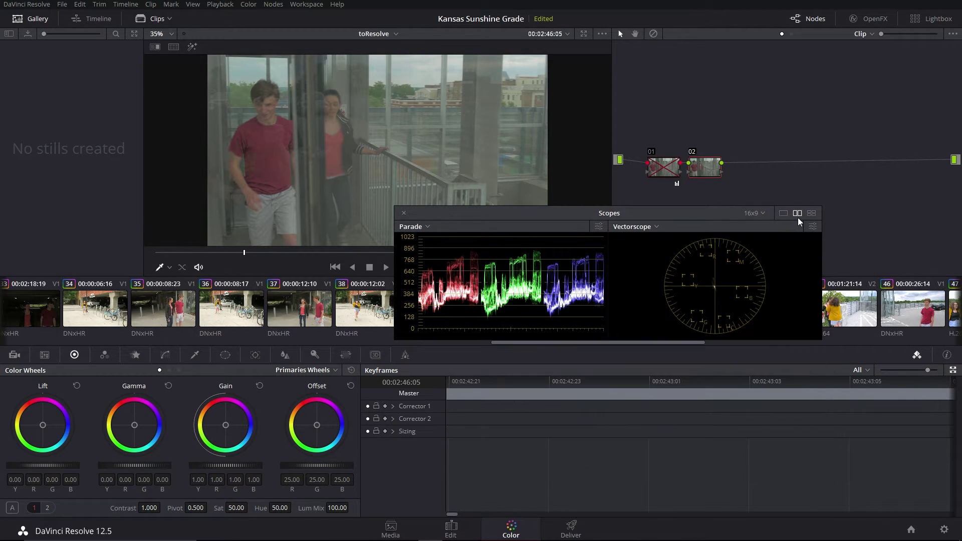
# Step: Enlarge the two-scope window and place it below the clip thumbnails, leaving the color wheels uncovered
pyautogui.moveTo(690, 214); pyautogui.dragTo(712, 262)
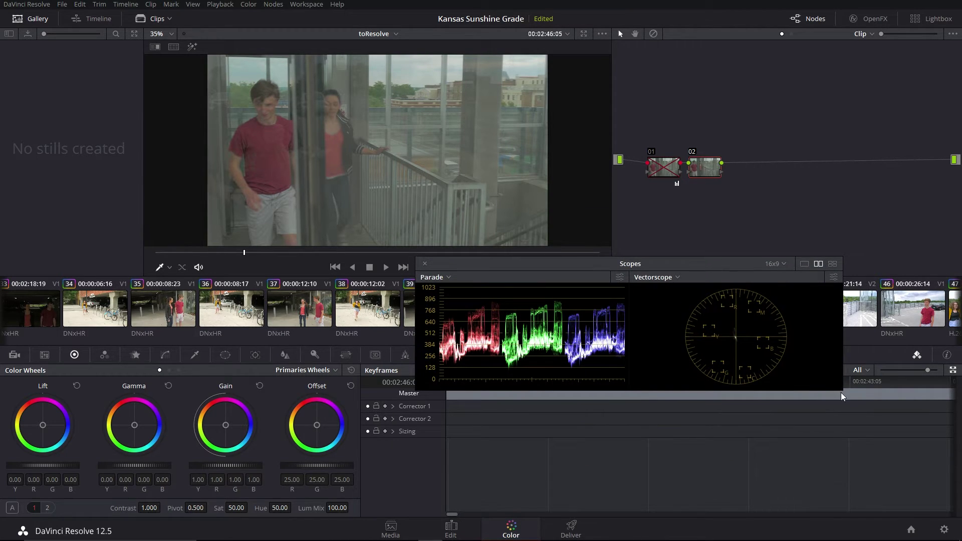
pyautogui.moveTo(844, 390); pyautogui.dragTo(961, 440)
pyautogui.moveTo(866, 266); pyautogui.dragTo(795, 332)
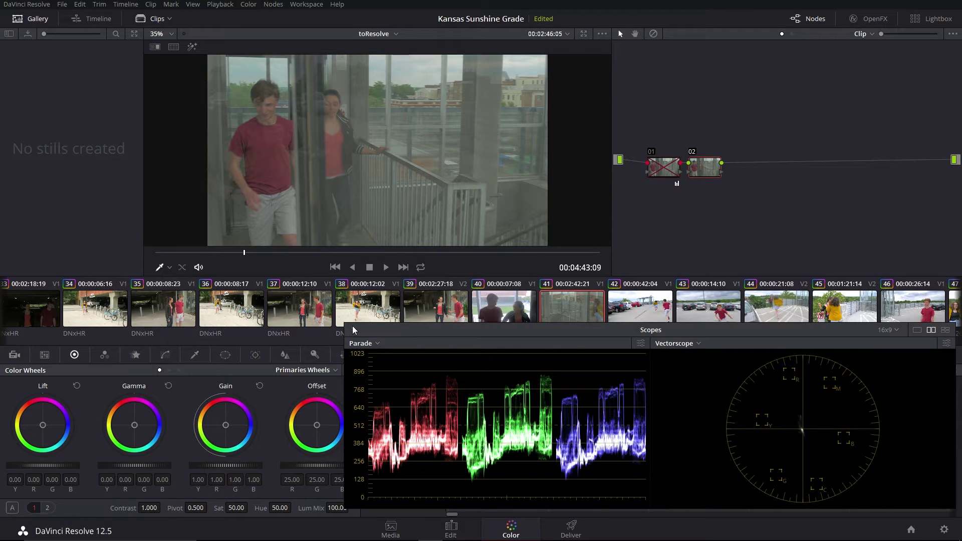
pyautogui.moveTo(419, 334); pyautogui.dragTo(398, 281)
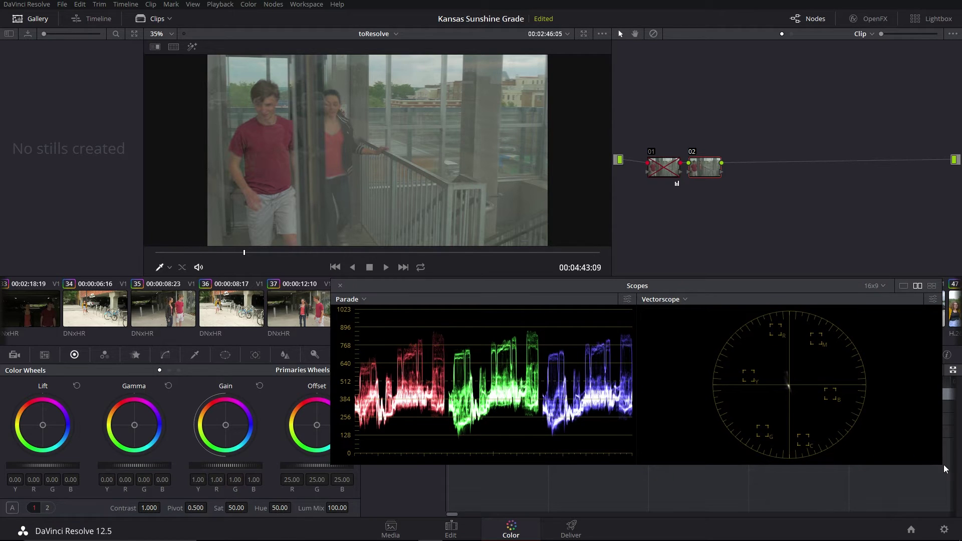
pyautogui.moveTo(944, 468); pyautogui.dragTo(912, 456)
pyautogui.moveTo(754, 293); pyautogui.dragTo(724, 335)
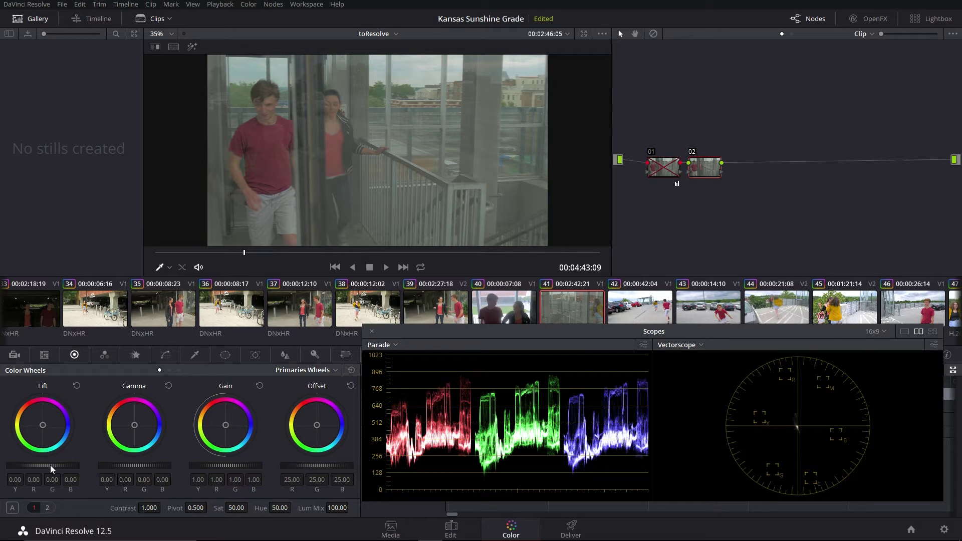
# Step: Try raising node 02's lift to 0.02 and gain to 1.06, with a trial adjustment of the gamma in between
pyautogui.moveTo(51, 466); pyautogui.dragTo(70, 465)
pyautogui.moveTo(146, 472); pyautogui.dragTo(126, 470)
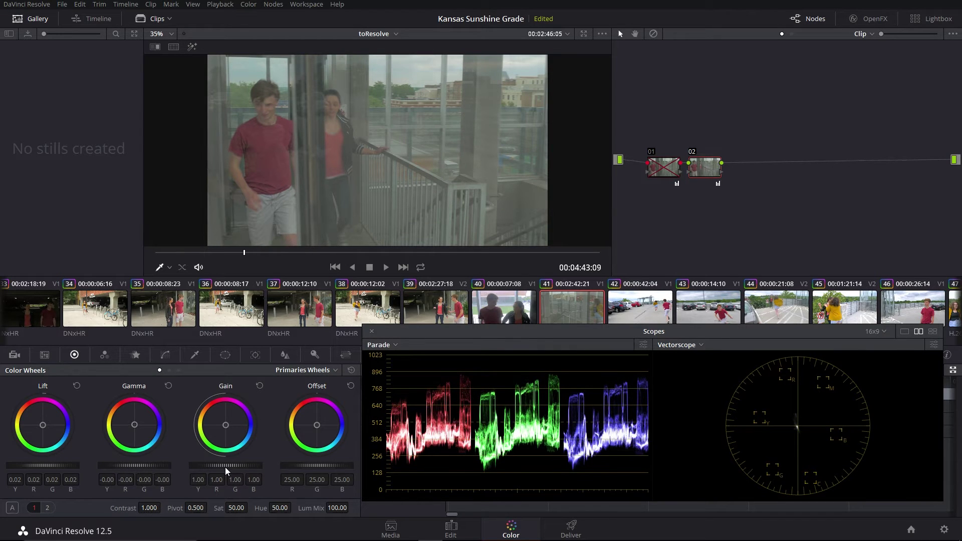
pyautogui.moveTo(225, 471); pyautogui.dragTo(240, 471)
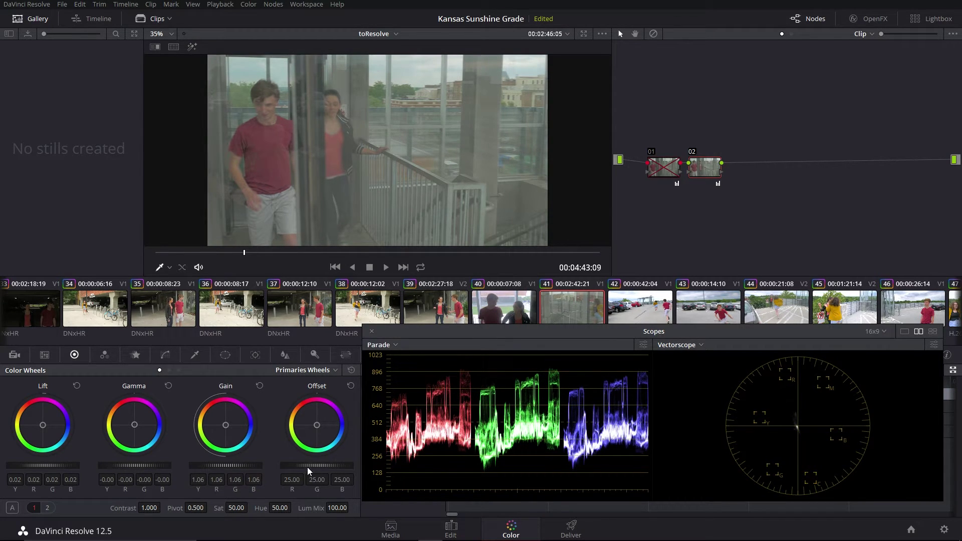
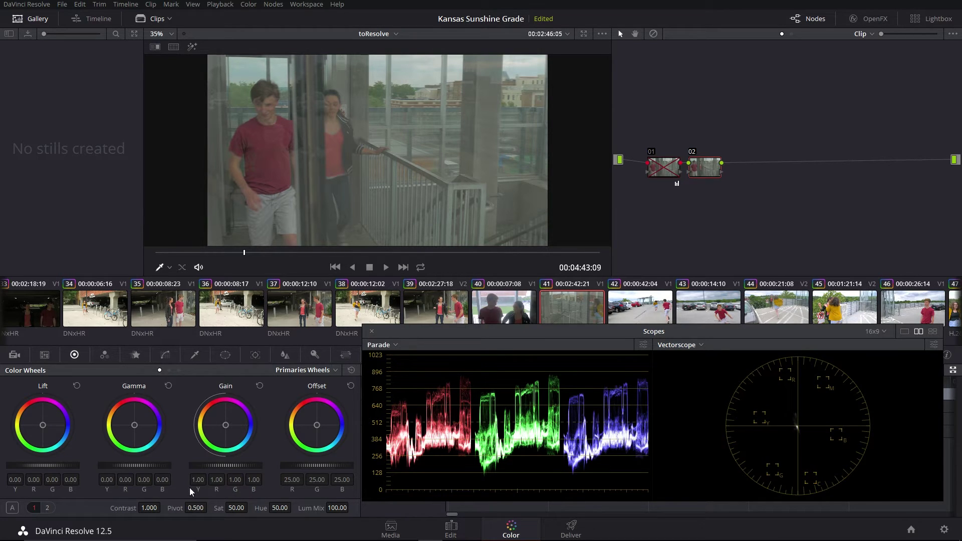
# Step: Set node 02's gain to 1.17 and lift to -0.07, and compare the image with the node disabled and enabled
pyautogui.moveTo(208, 467); pyautogui.dragTo(259, 467)
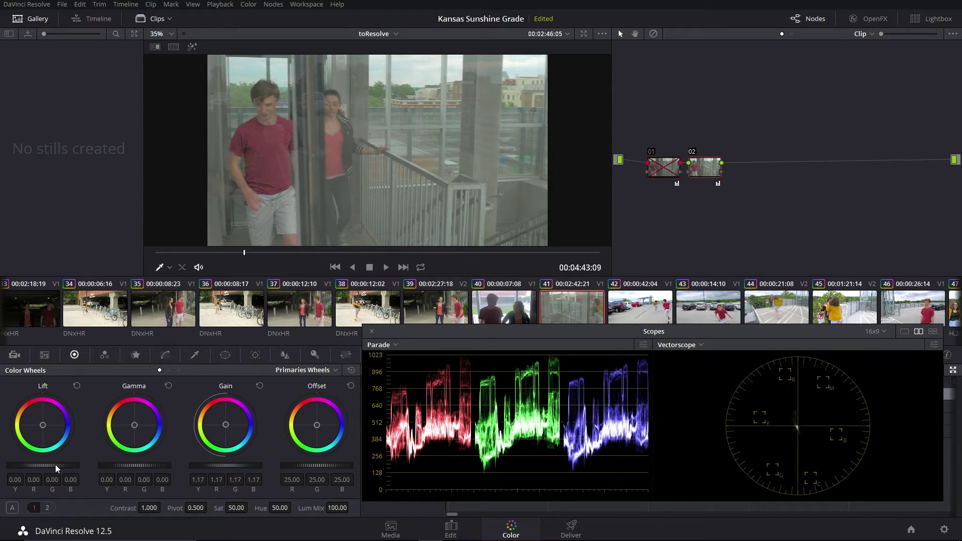
pyautogui.moveTo(43, 465); pyautogui.dragTo(31, 466)
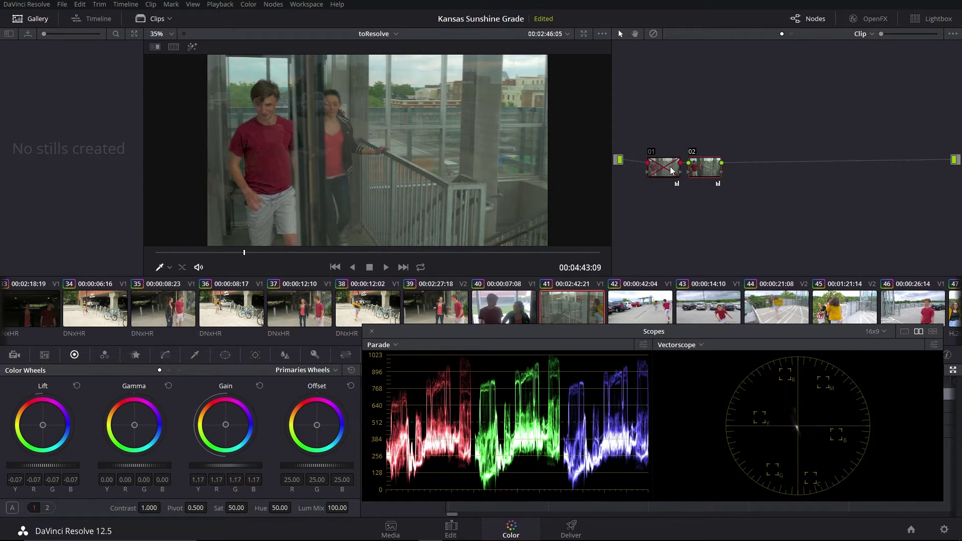
pyautogui.click(692, 153)
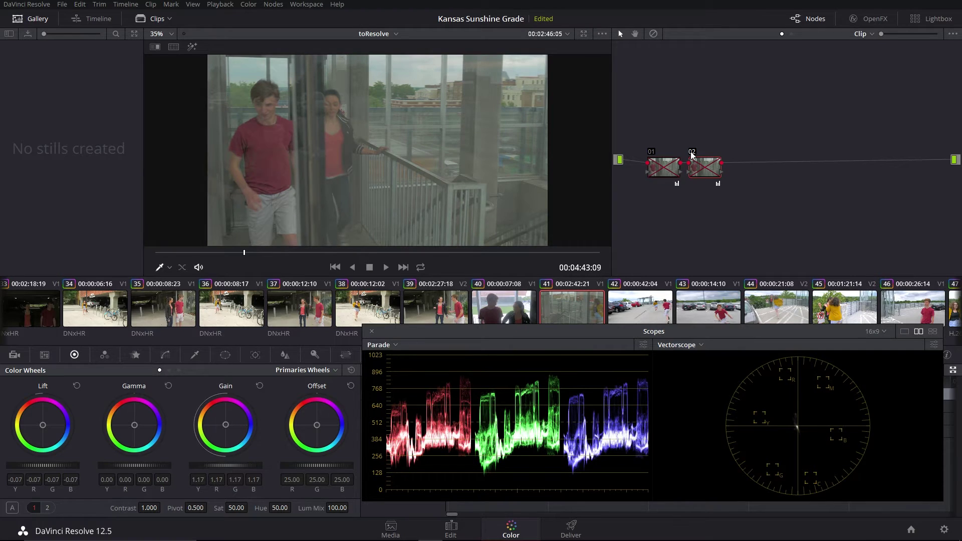
pyautogui.click(692, 153)
pyautogui.click(693, 155)
pyautogui.click(693, 154)
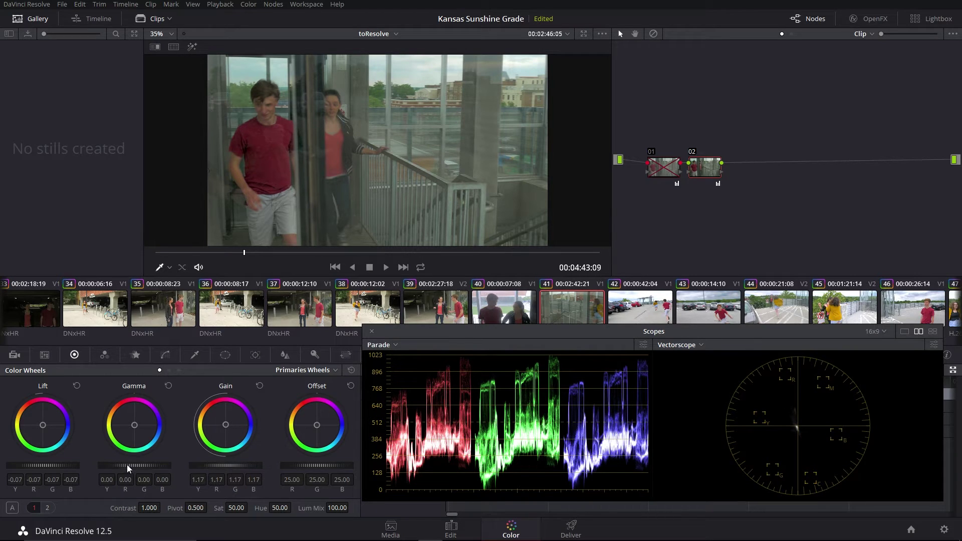
# Step: Raise node 02's gamma to 0.05 and compare the image with the node disabled and enabled
pyautogui.moveTo(134, 466); pyautogui.dragTo(148, 466)
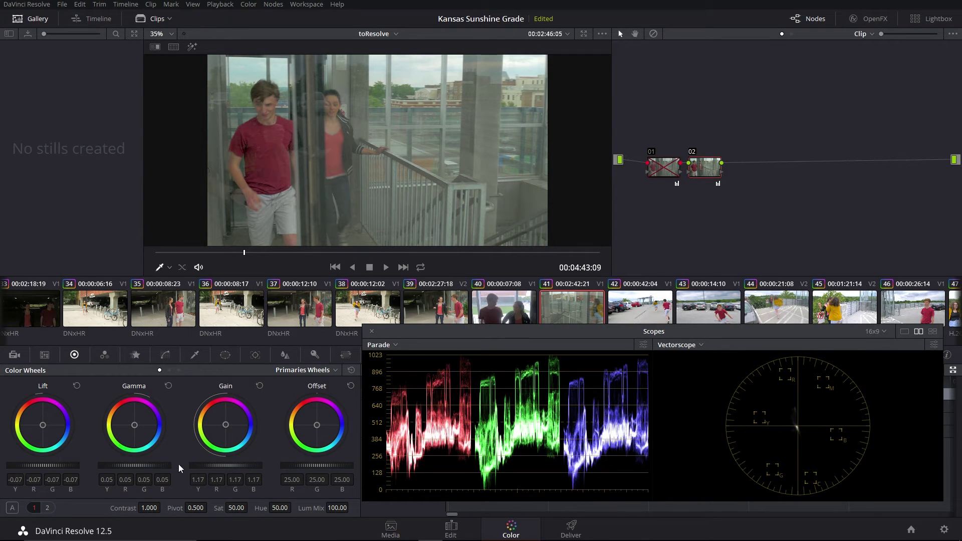
pyautogui.click(691, 152)
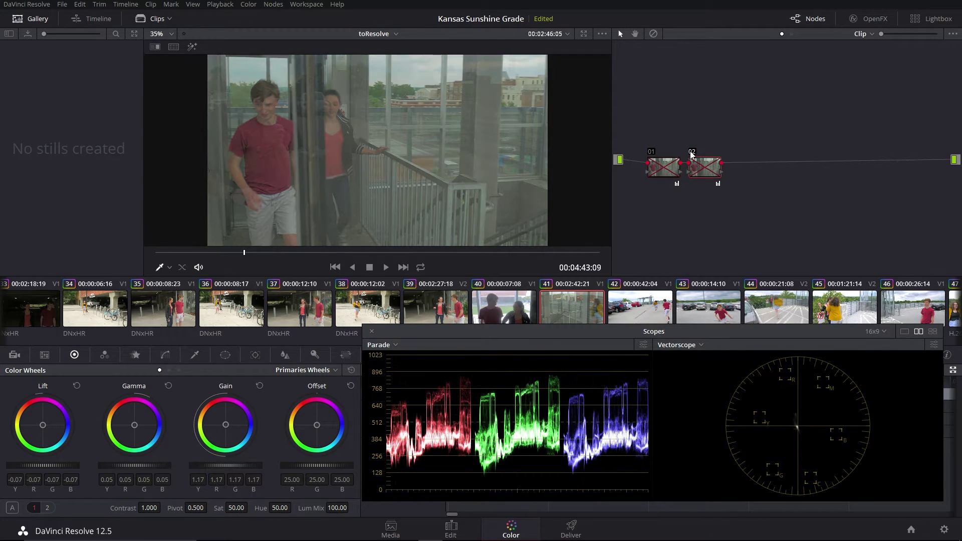
pyautogui.click(692, 151)
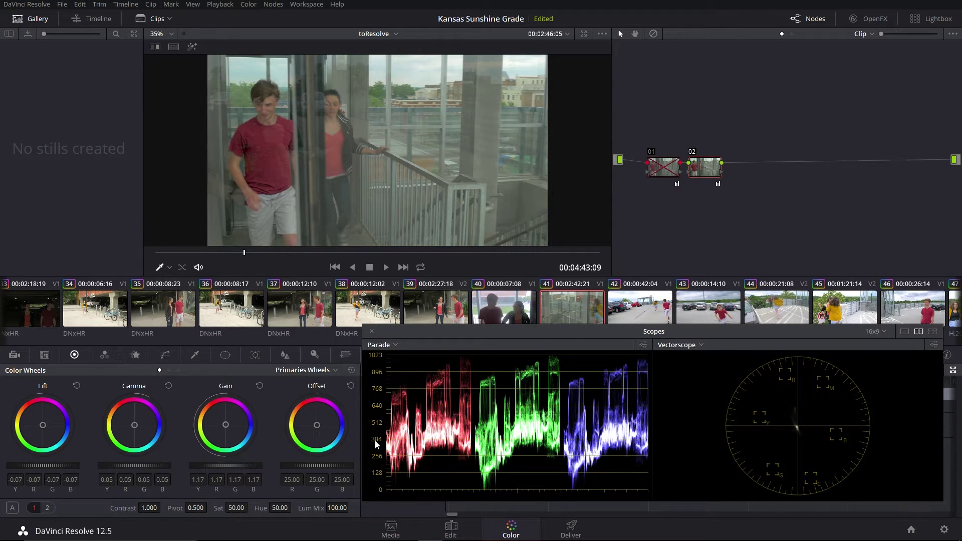
# Step: Add a serial node after node 02 and shift its lift balance to red -0.02, green 0.00 and blue 0.02
pyautogui.hotkey('alt', 's')
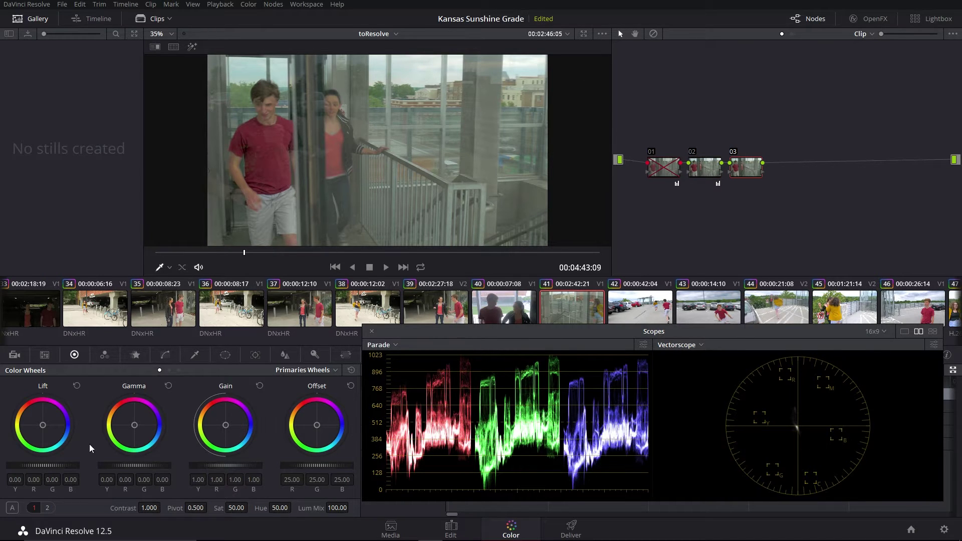
pyautogui.moveTo(41, 425); pyautogui.dragTo(49, 413)
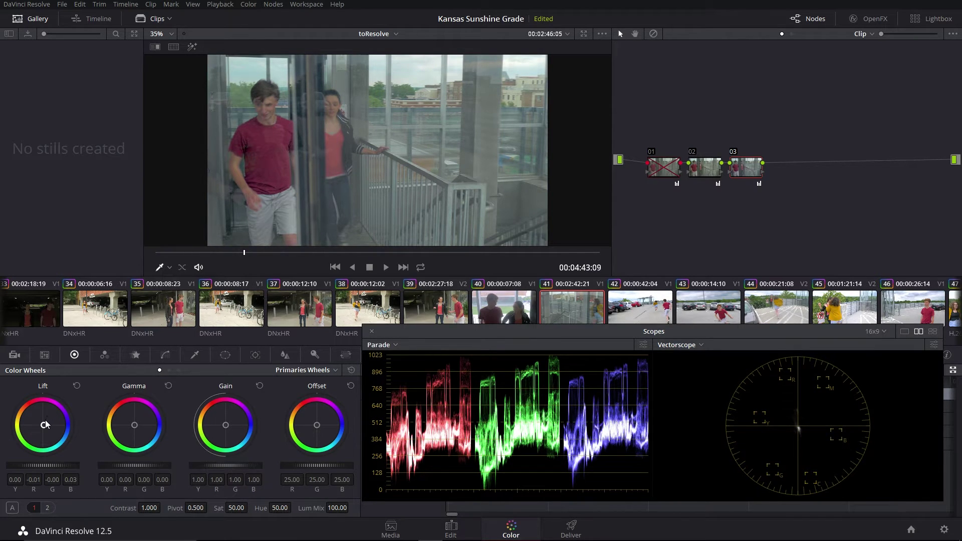
pyautogui.moveTo(45, 422); pyautogui.dragTo(43, 426)
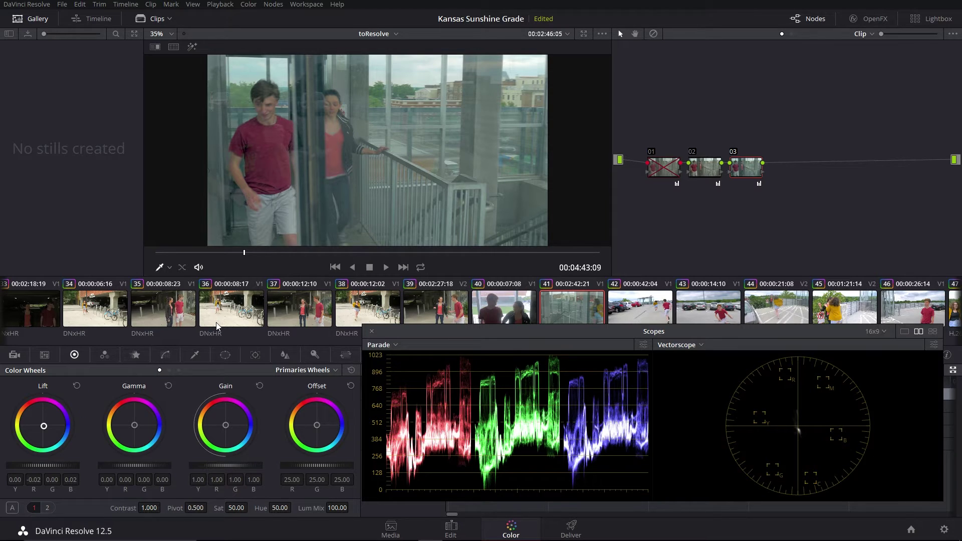
# Step: Compare the image with node 03 disabled and enabled, and shift its gain balance to red 0.99, green 1.00 and blue 1.01
pyautogui.click(734, 152)
pyautogui.click(735, 153)
pyautogui.click(734, 152)
pyautogui.click(735, 152)
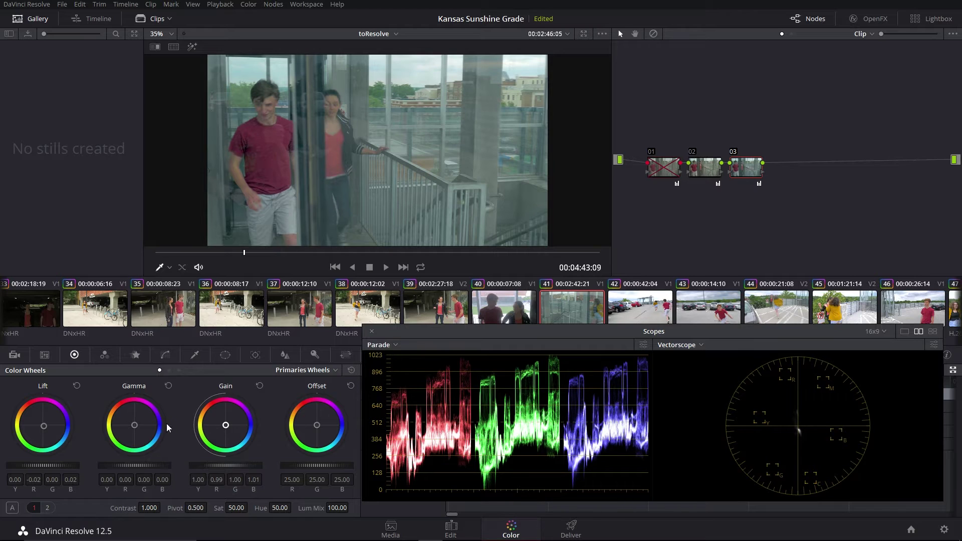
# Step: Shift node 03's gamma balance to red 0.02, green -0.01 and blue 0.02, and compare the image with the node disabled and enabled
pyautogui.click(134, 425)
pyautogui.moveTo(135, 425); pyautogui.dragTo(135, 423)
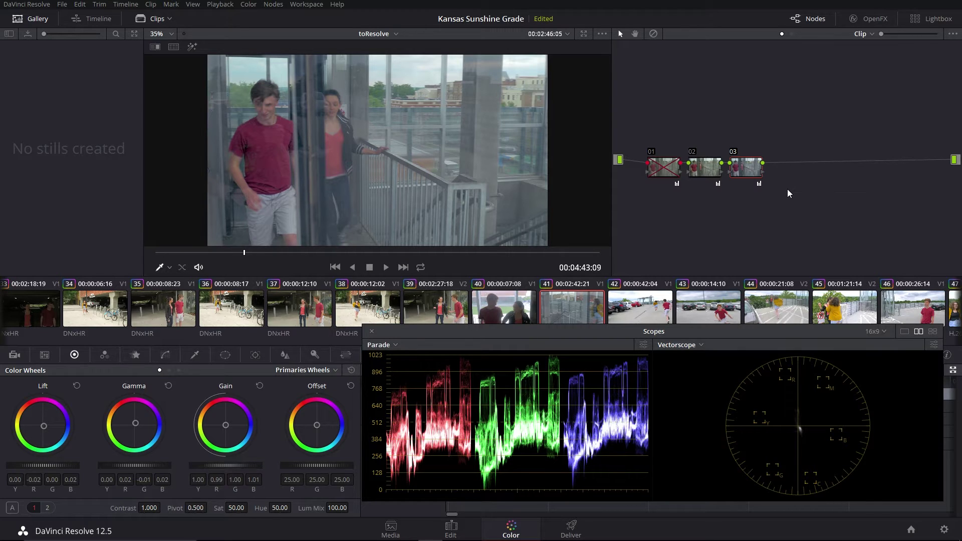
pyautogui.click(734, 152)
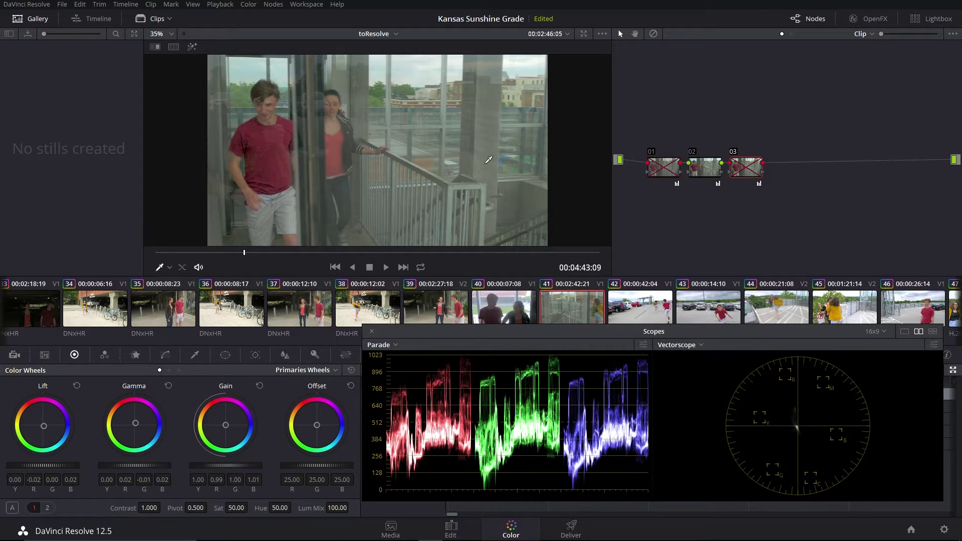
pyautogui.click(737, 150)
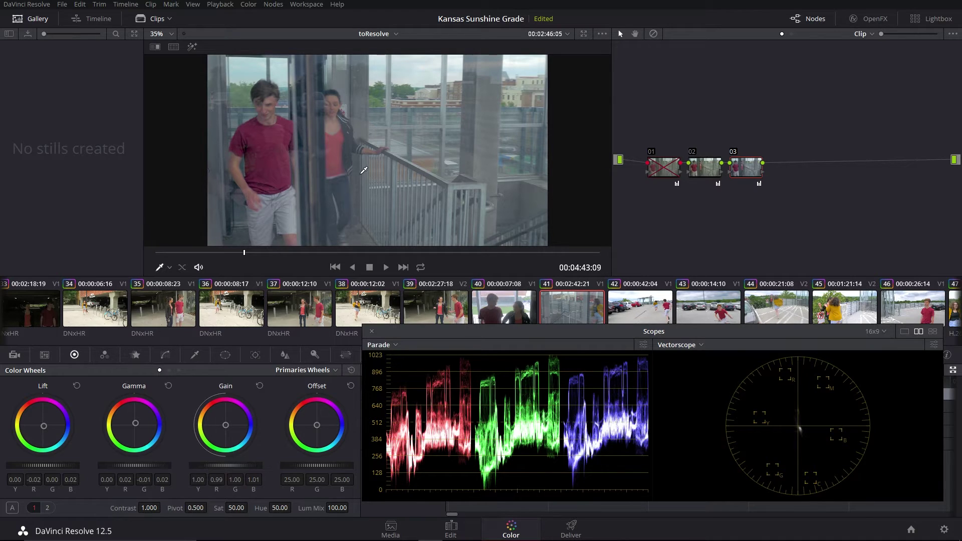
pyautogui.scroll(2, 519, 310)
pyautogui.scroll(-2, 535, 311)
pyautogui.click(734, 151)
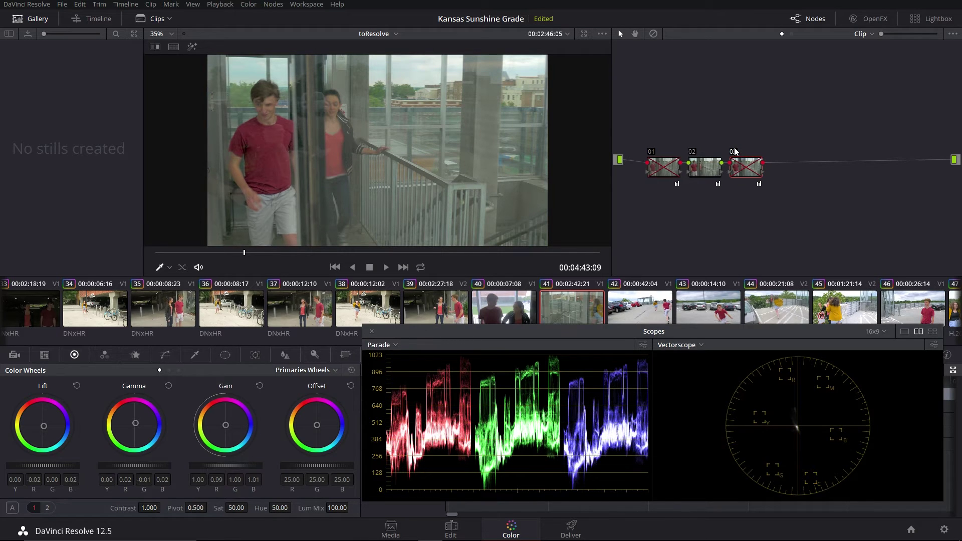
pyautogui.click(734, 151)
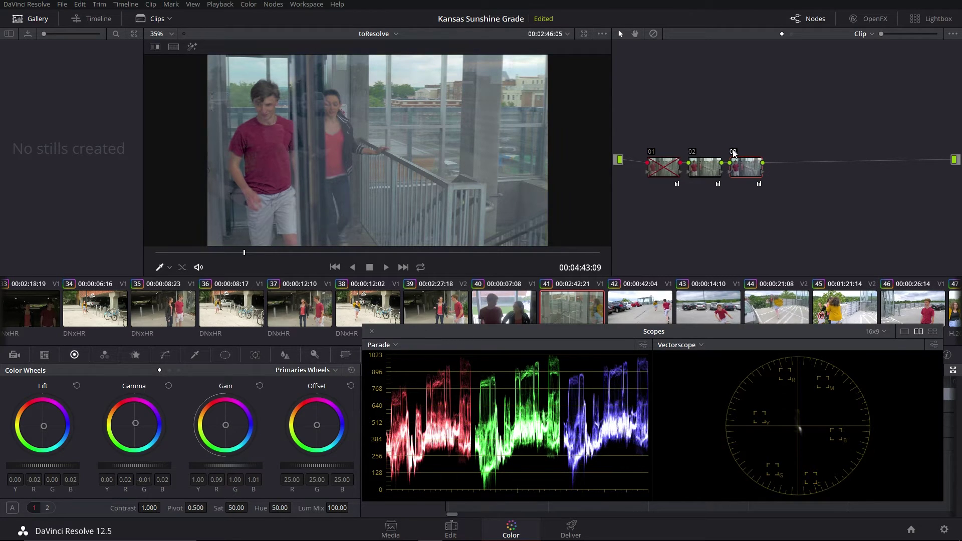
# Step: In the log wheels, shift node 03's shadows to red 0.08, green -0.02, blue -0.07 and its highlights to 0.07, -0.02, -0.01
pyautogui.click(315, 371)
pyautogui.click(299, 406)
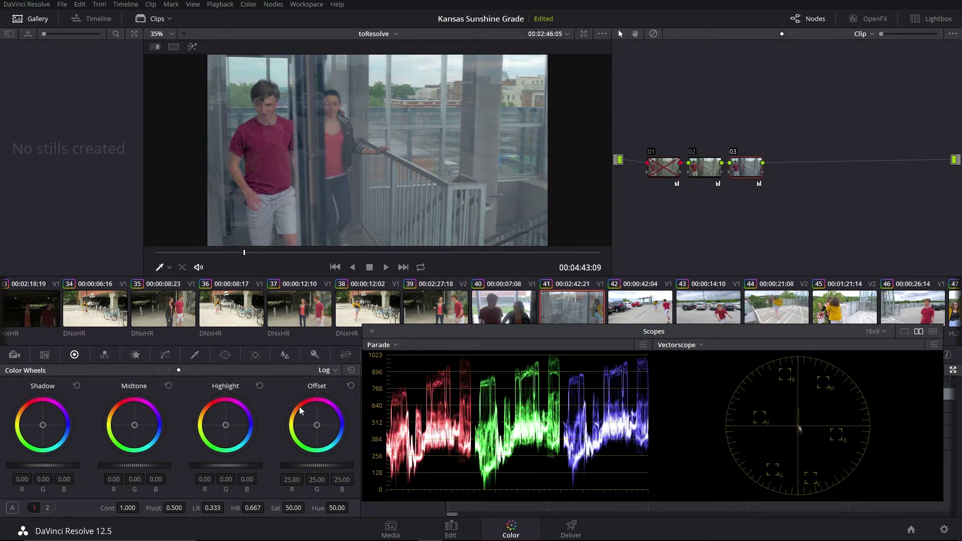
pyautogui.moveTo(42, 426); pyautogui.dragTo(41, 423)
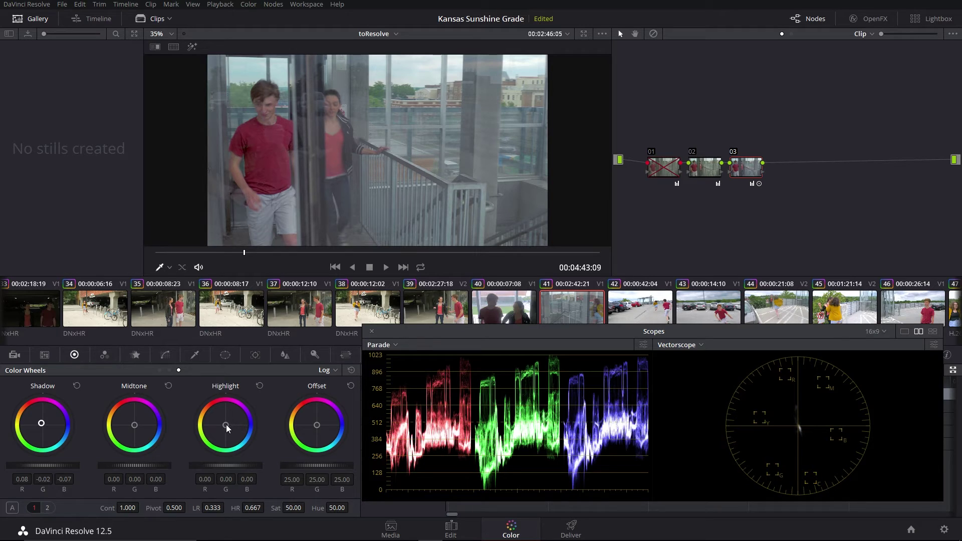
pyautogui.moveTo(225, 425); pyautogui.dragTo(225, 424)
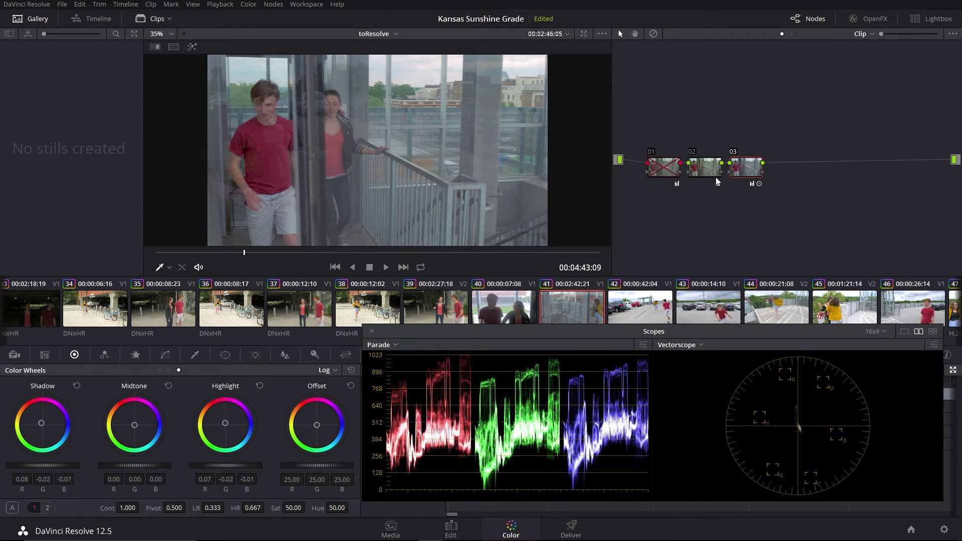
pyautogui.click(732, 153)
pyautogui.click(733, 154)
# Step: Shift node 03's log midtones to red 0.04, green -0.01, blue -0.04, and compare the image with the node disabled and enabled
pyautogui.moveTo(135, 426); pyautogui.dragTo(134, 424)
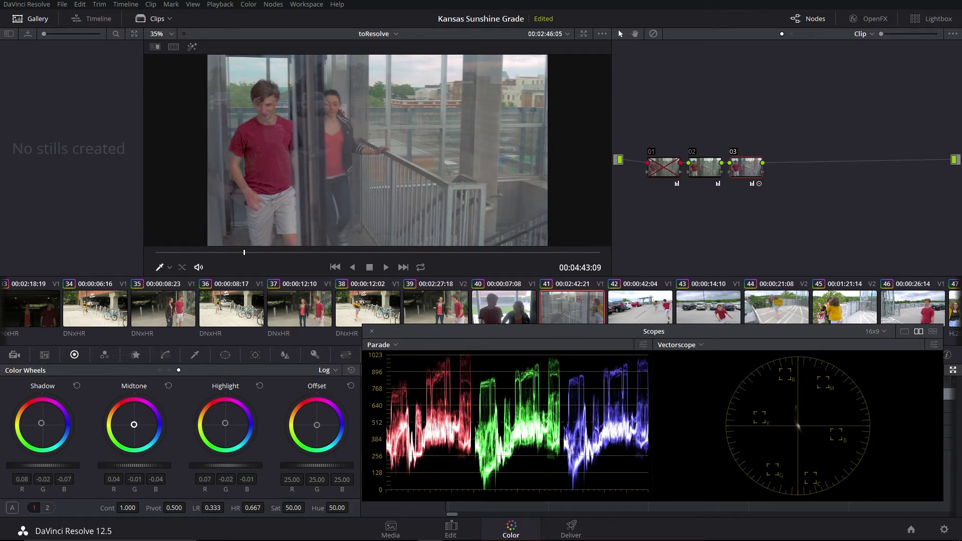
pyautogui.click(734, 151)
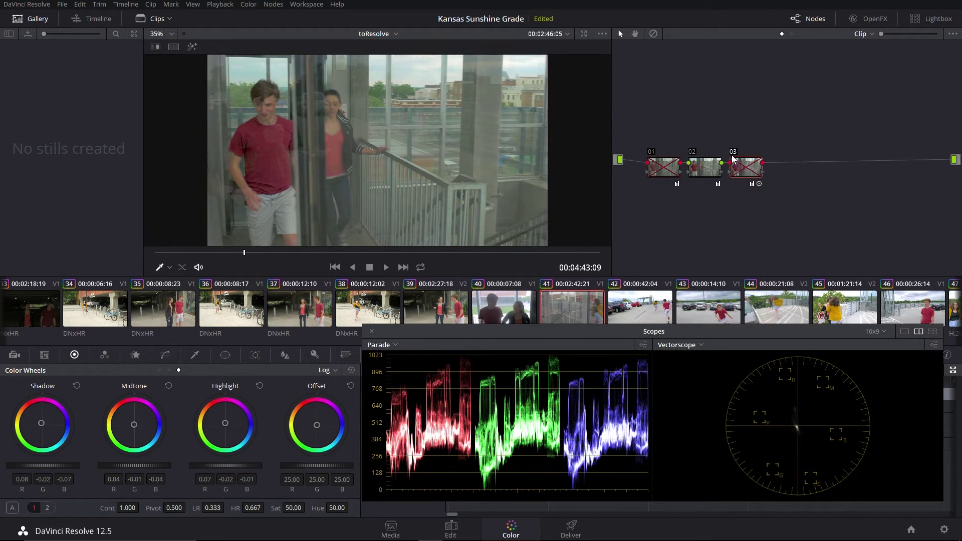
pyautogui.click(733, 153)
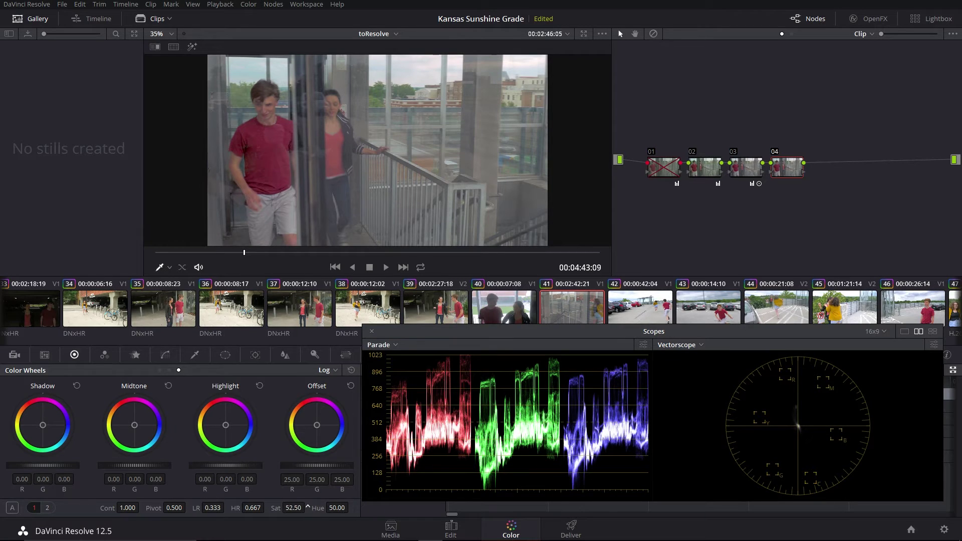
# Step: Set node 04's saturation to 55 and compare the image with the node disabled and enabled
pyautogui.moveTo(308, 507); pyautogui.dragTo(308, 508)
pyautogui.click(296, 508)
pyautogui.write('55')
pyautogui.press('Return')
pyautogui.click(774, 152)
pyautogui.click(775, 153)
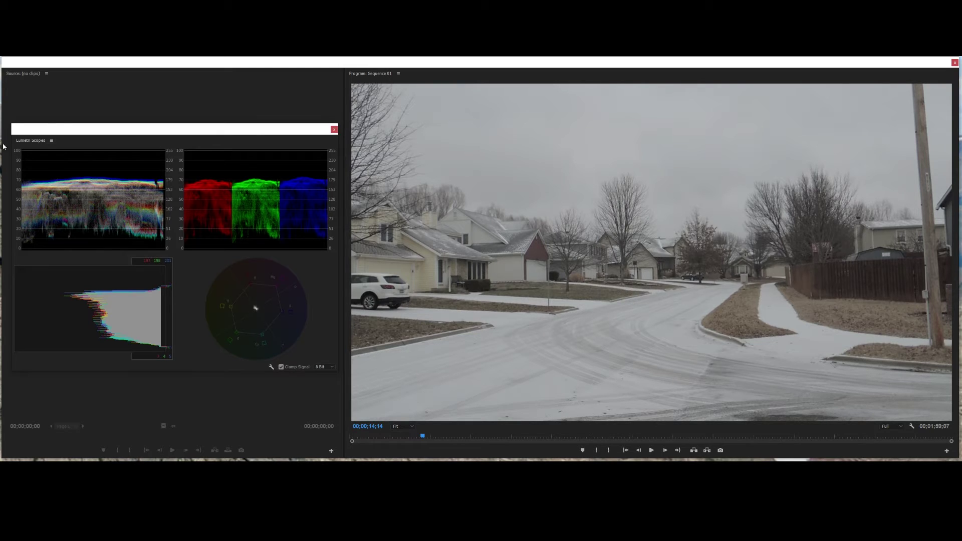
# Step: Switch to Premiere Pro, search the effects for "lumetri co" and apply Lumetri Color to the DSCN2582.MOV clip
pyautogui.click(240, 175)
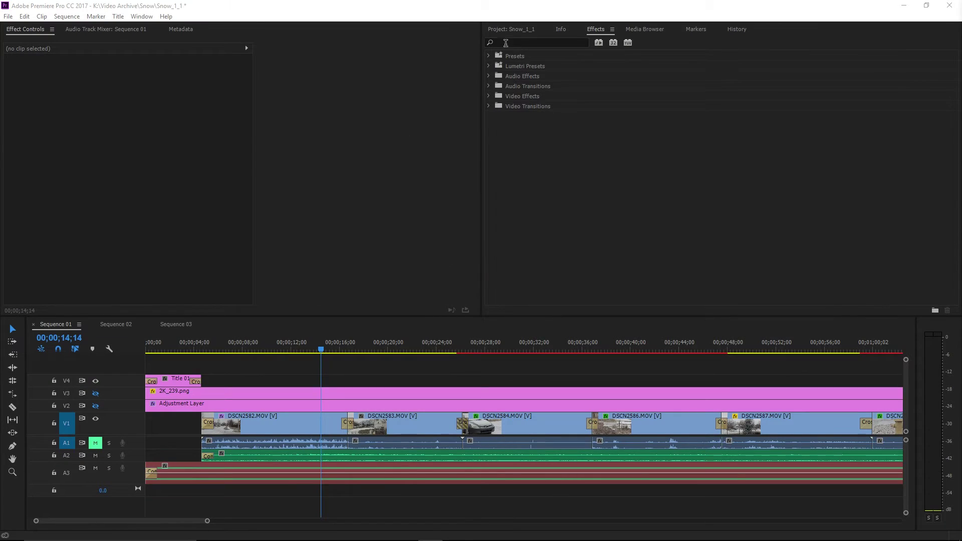
pyautogui.click(498, 44)
pyautogui.write('lumetri co')
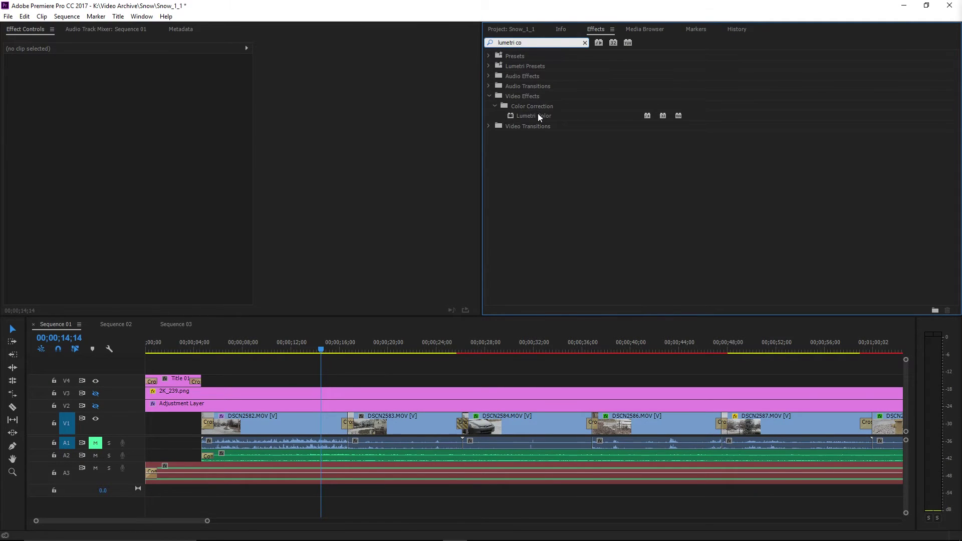
pyautogui.moveTo(540, 115); pyautogui.dragTo(268, 422)
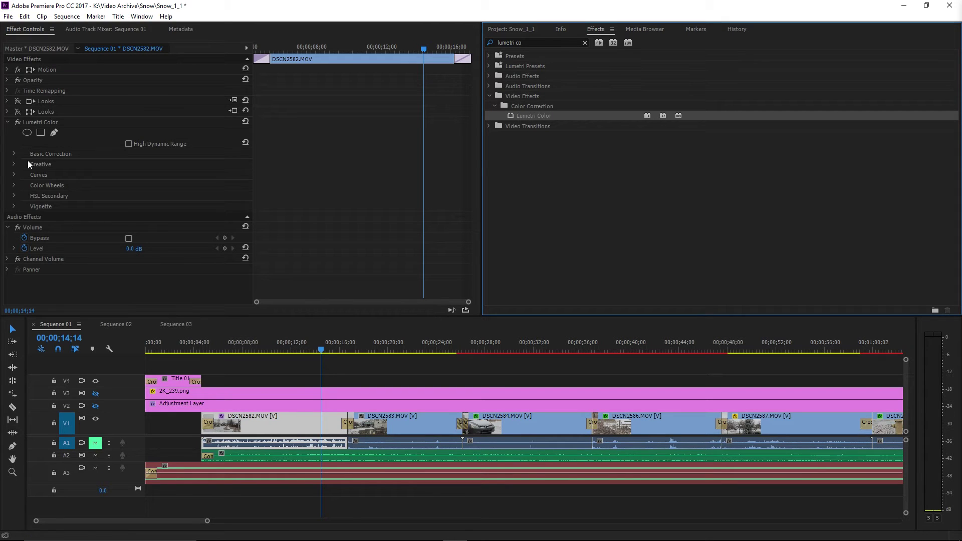
# Step: Look through the Basic Correction and Curves settings of the clip's Lumetri Color effect
pyautogui.click(15, 153)
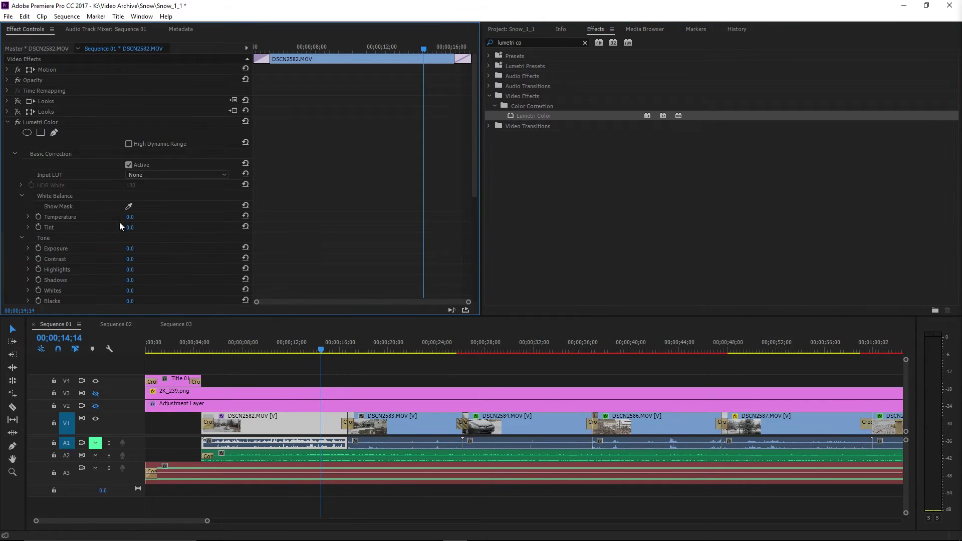
pyautogui.scroll(-3, 86, 218)
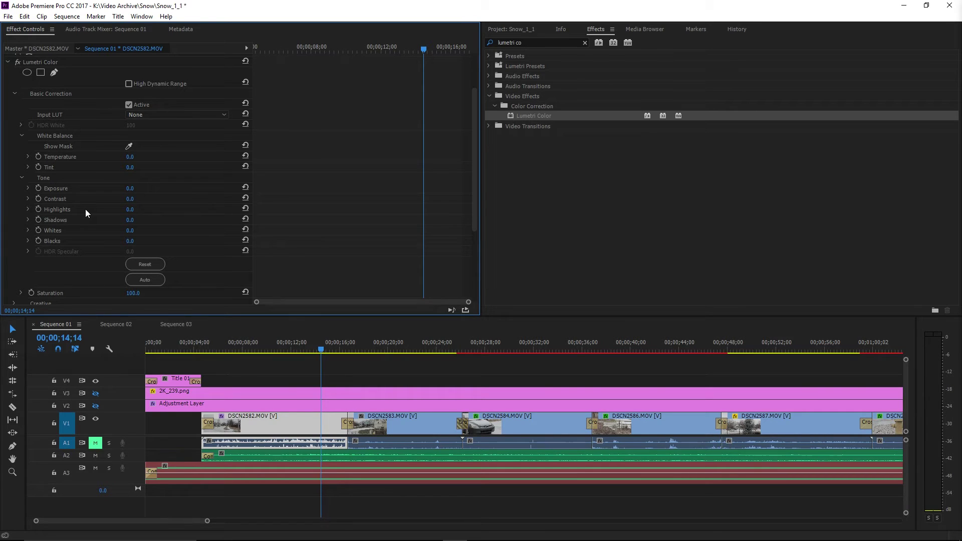
pyautogui.scroll(-3, 85, 209)
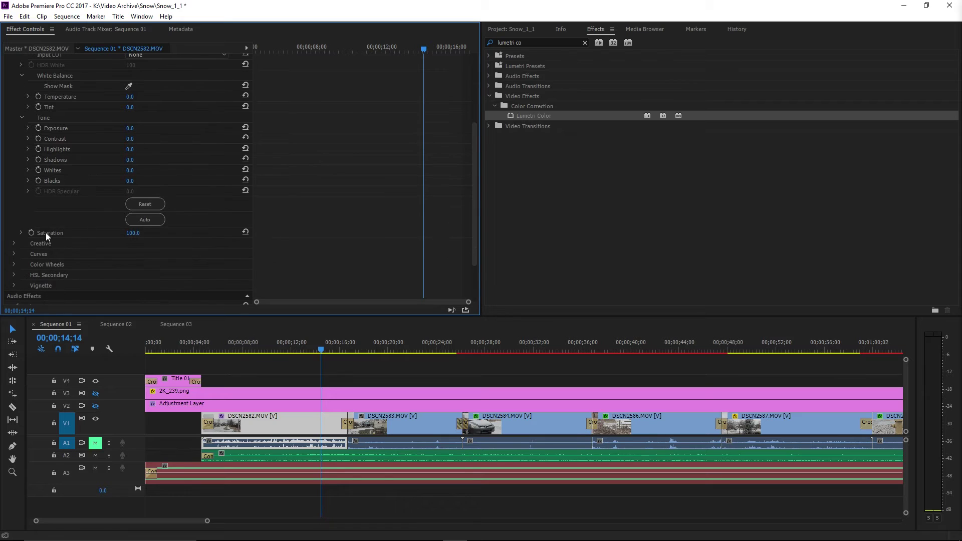
pyautogui.click(14, 254)
pyautogui.scroll(-3, 28, 260)
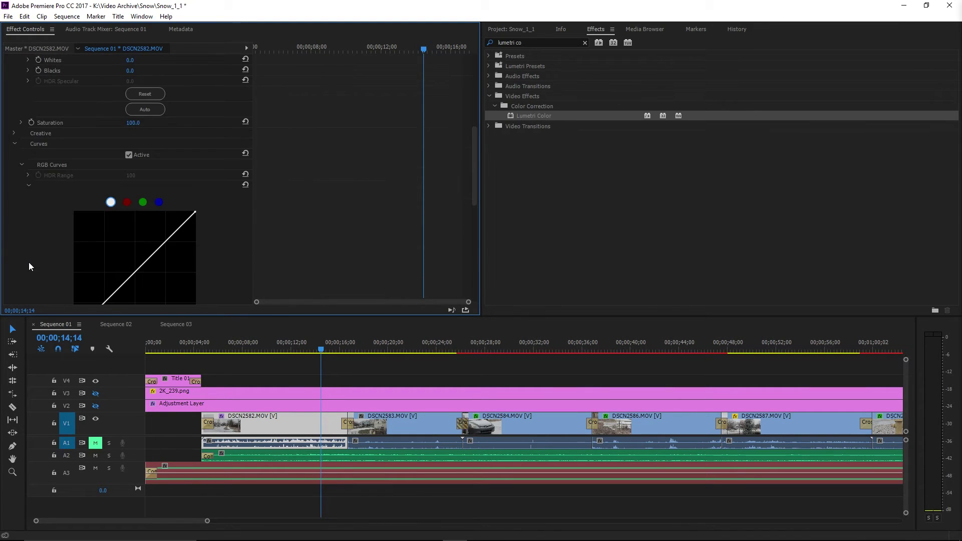
pyautogui.click(15, 194)
pyautogui.scroll(5, 41, 227)
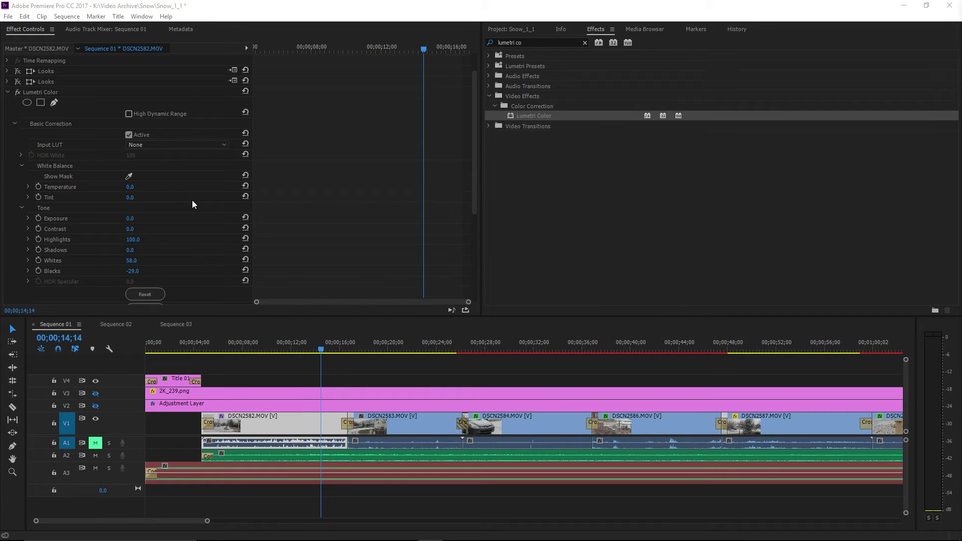
# Step: Set the Lumetri Color tint of the DSCN2582.MOV clip to 300
pyautogui.click(129, 198)
pyautogui.write('300')
pyautogui.press('Return')
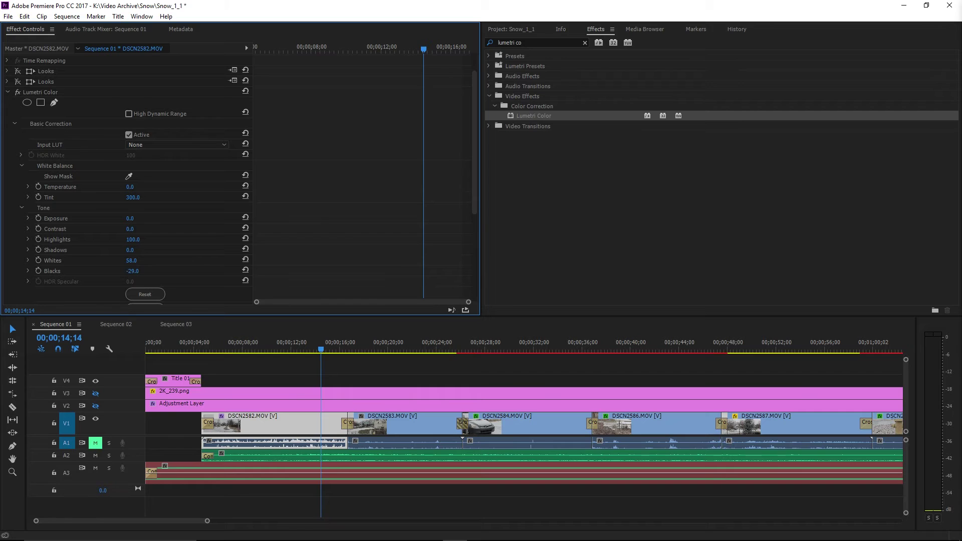
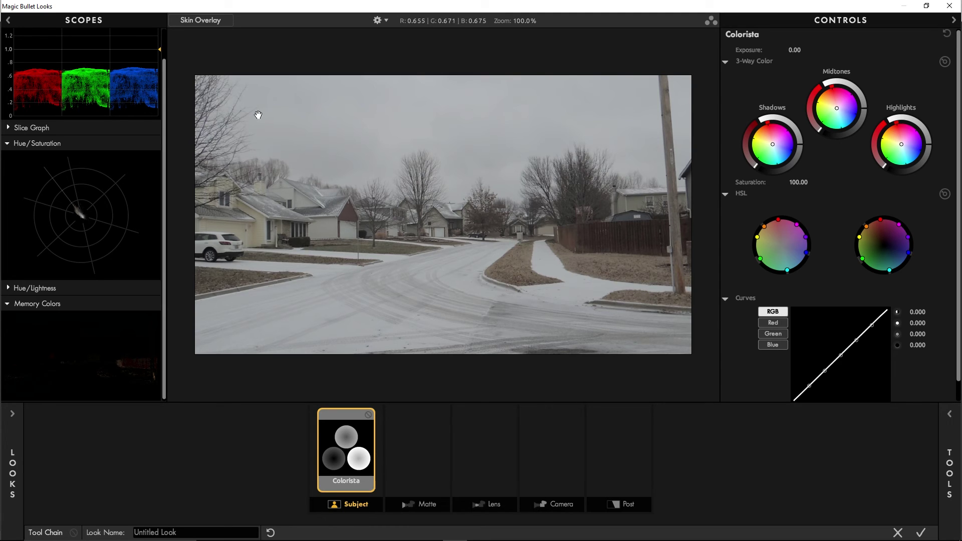
# Step: In Magic Bullet Looks, lower Colorista's shadows toward the parade's 0 line and adjust its highlights brightness until the peaks sit near 1.0
pyautogui.scroll(1, 83, 145)
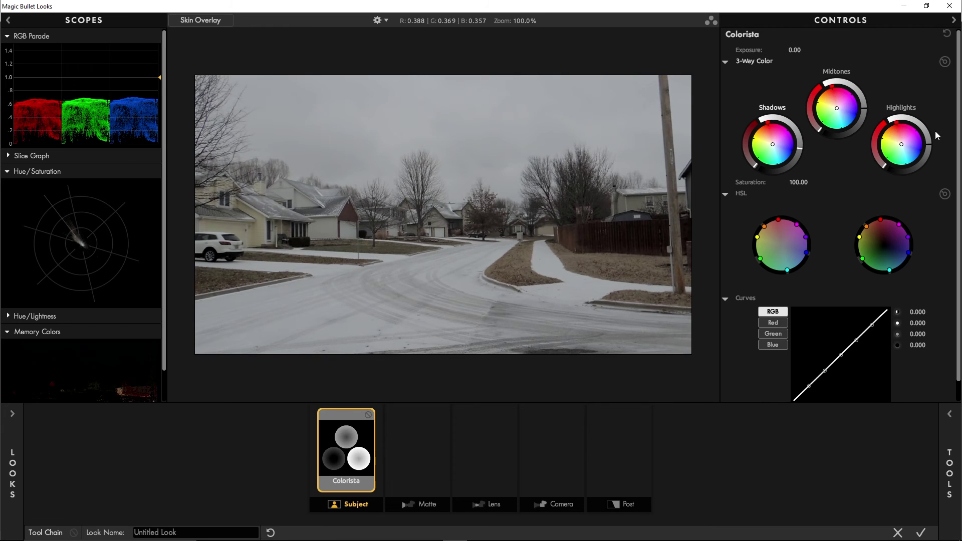
pyautogui.moveTo(933, 143); pyautogui.dragTo(927, 124)
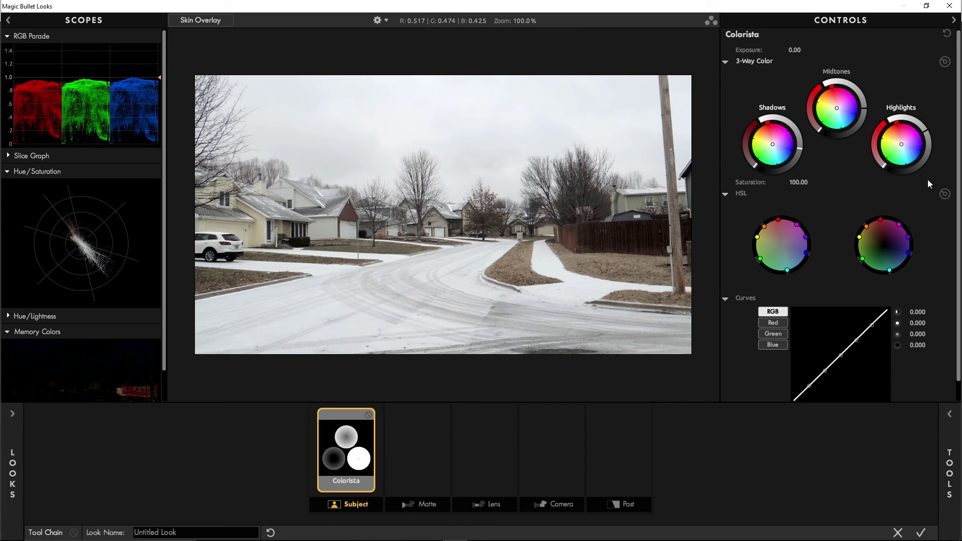
pyautogui.moveTo(927, 131); pyautogui.dragTo(931, 146)
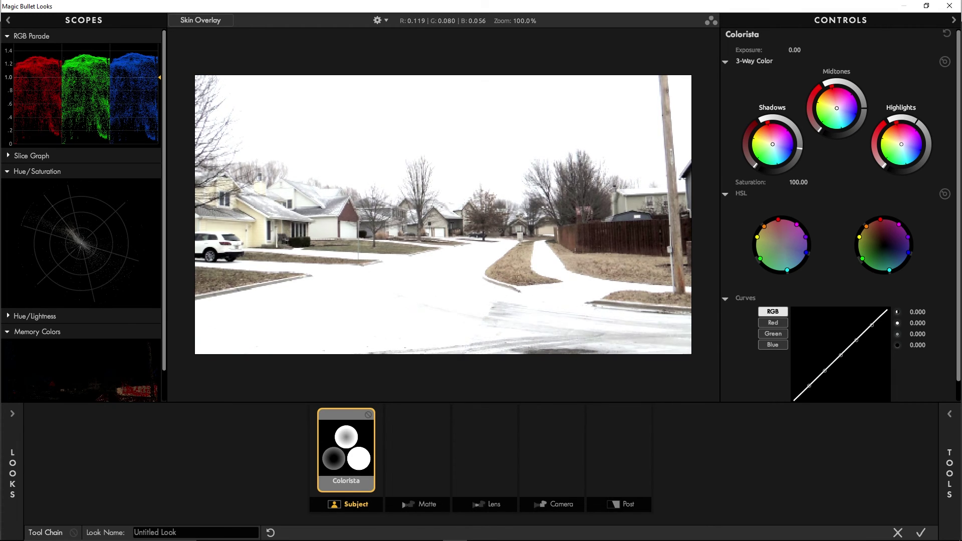
pyautogui.moveTo(919, 123); pyautogui.dragTo(927, 150)
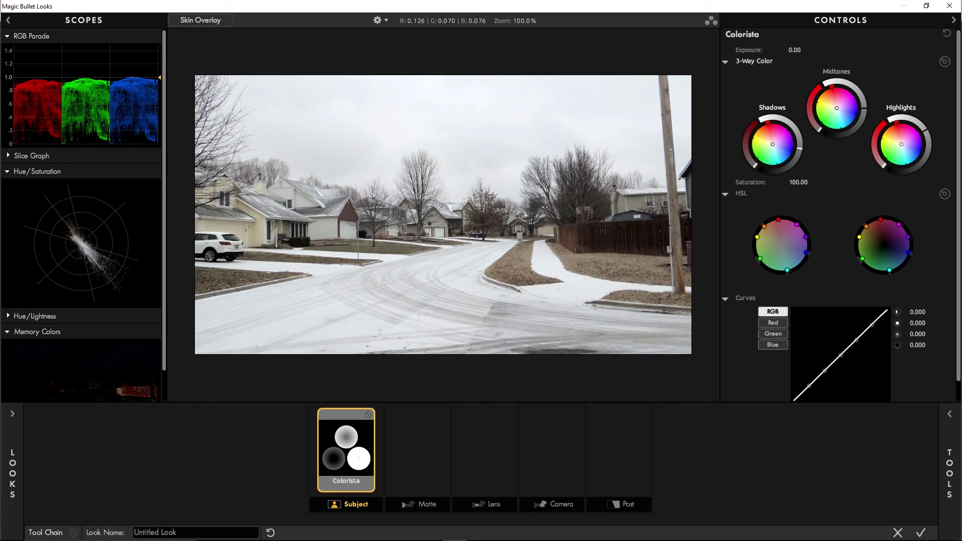
# Step: Shift Colorista's highlights slightly toward yellow to neutralize the blue cast, and compare the image with the tool disabled and enabled
pyautogui.moveTo(902, 144); pyautogui.dragTo(900, 143)
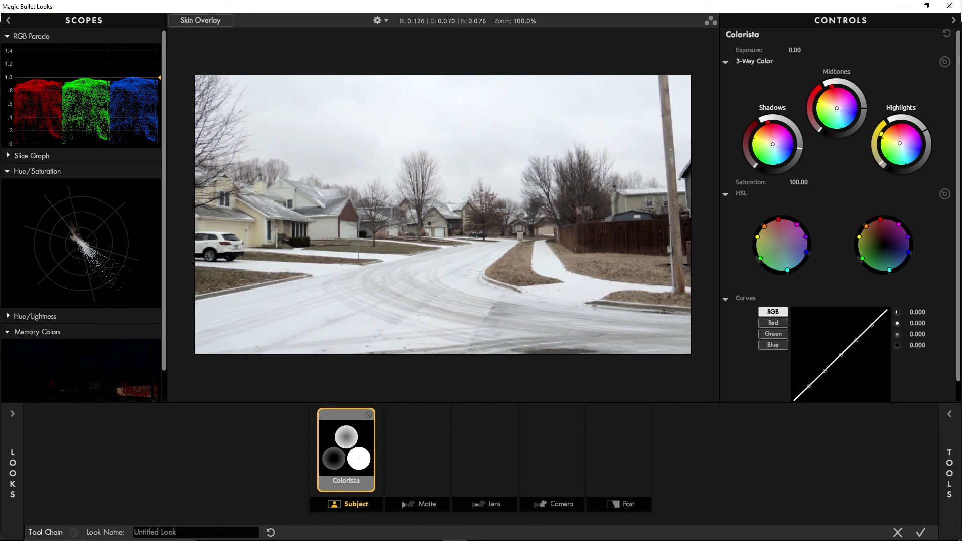
pyautogui.moveTo(899, 143); pyautogui.dragTo(898, 143)
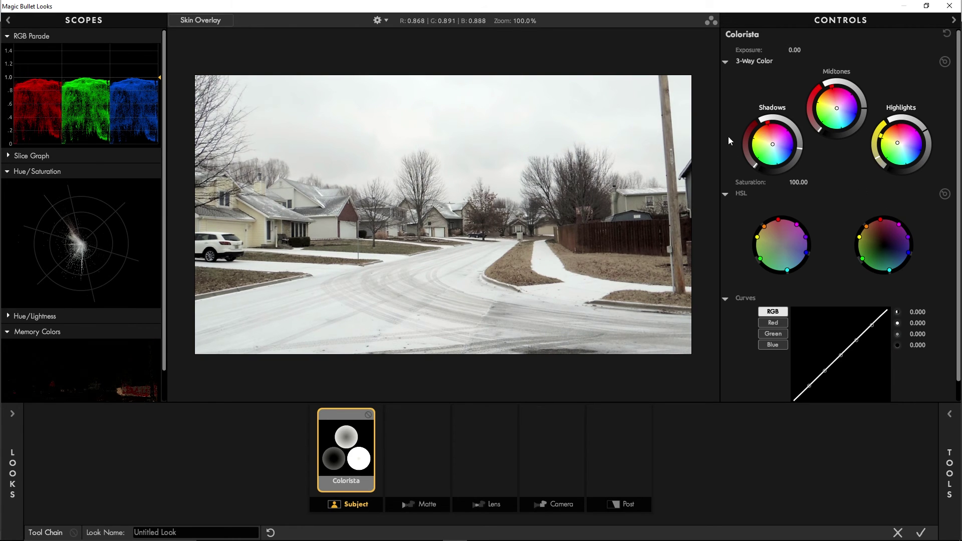
pyautogui.click(368, 415)
pyautogui.click(369, 415)
pyautogui.click(368, 415)
pyautogui.click(368, 415)
# Step: Add a 4-Way Color tool after Colorista in the Subject section of the tool chain and show its controls
pyautogui.click(947, 428)
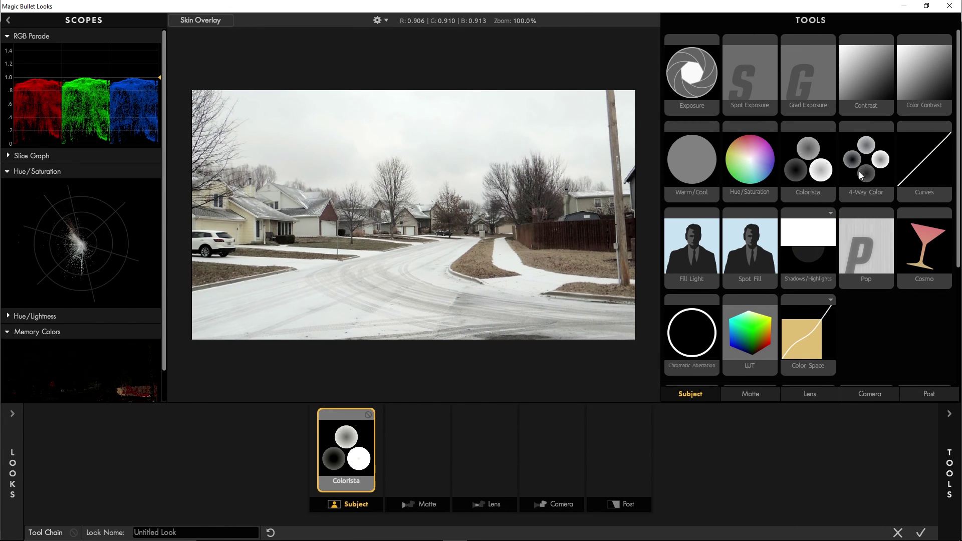
pyautogui.moveTo(861, 175); pyautogui.dragTo(428, 447)
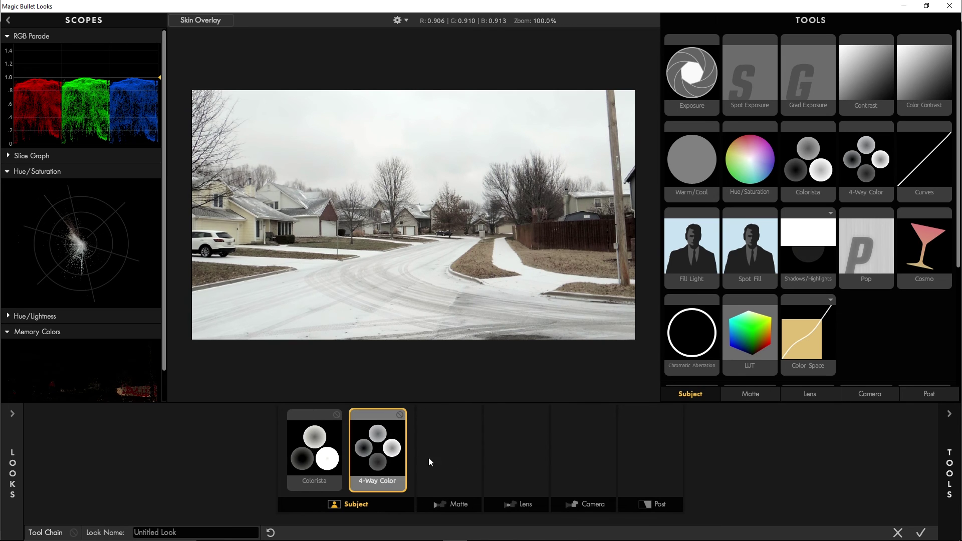
pyautogui.click(943, 432)
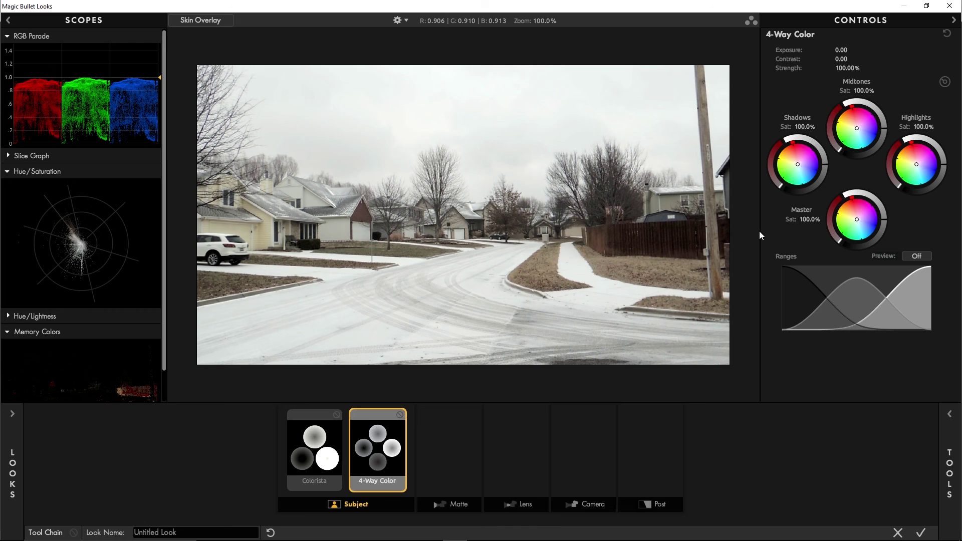
# Step: Set the 4-Way Color master saturation to 150% and compare the image with the tool disabled and enabled
pyautogui.moveTo(804, 220); pyautogui.dragTo(842, 242)
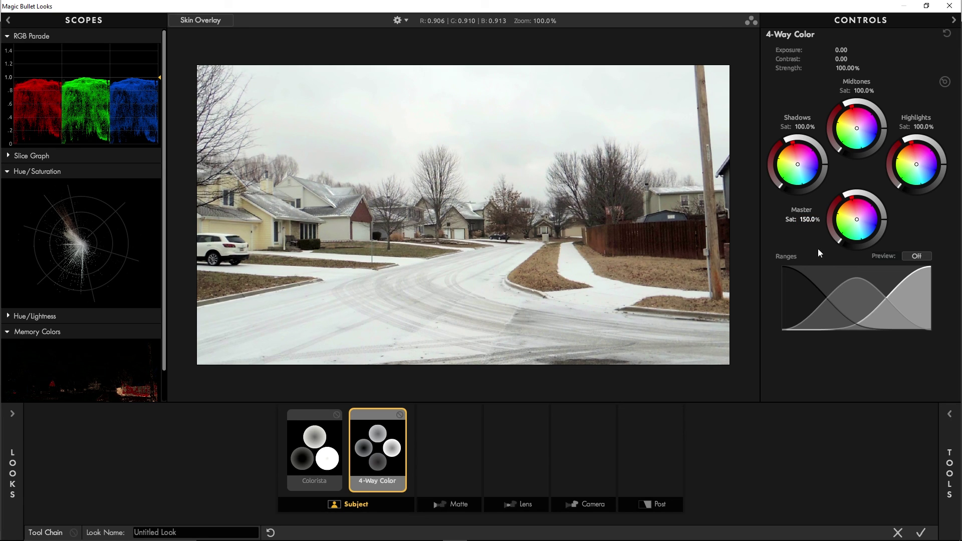
pyautogui.click(400, 415)
pyautogui.click(399, 415)
# Step: Try moving the blue and red points on Colorista's HSL wheel, and reselect the 4-Way Color tool
pyautogui.click(335, 437)
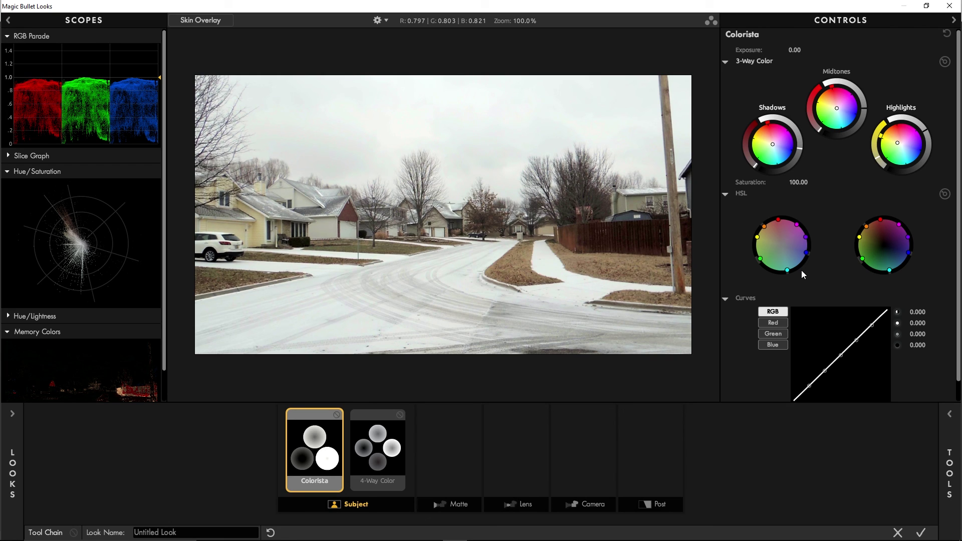
pyautogui.moveTo(805, 254); pyautogui.dragTo(785, 256)
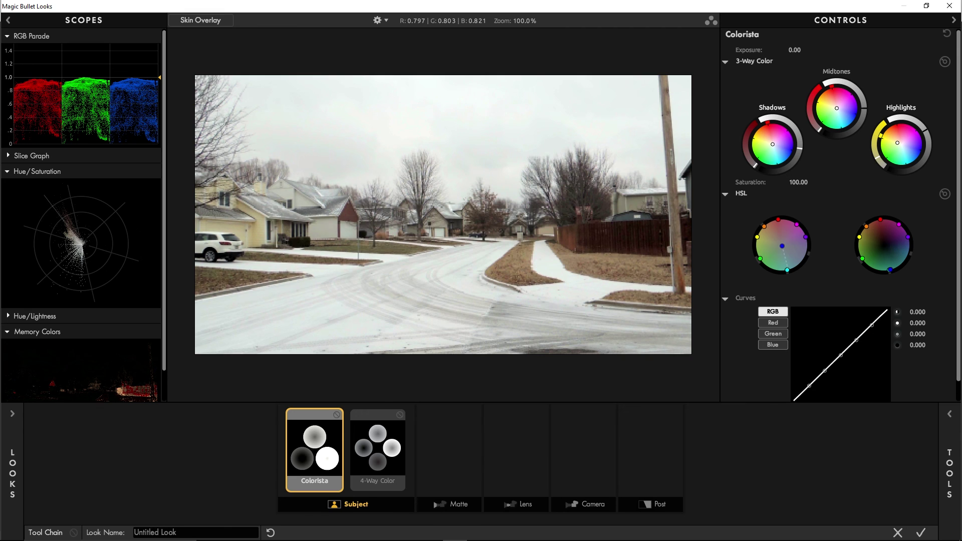
pyautogui.moveTo(782, 246); pyautogui.dragTo(804, 252)
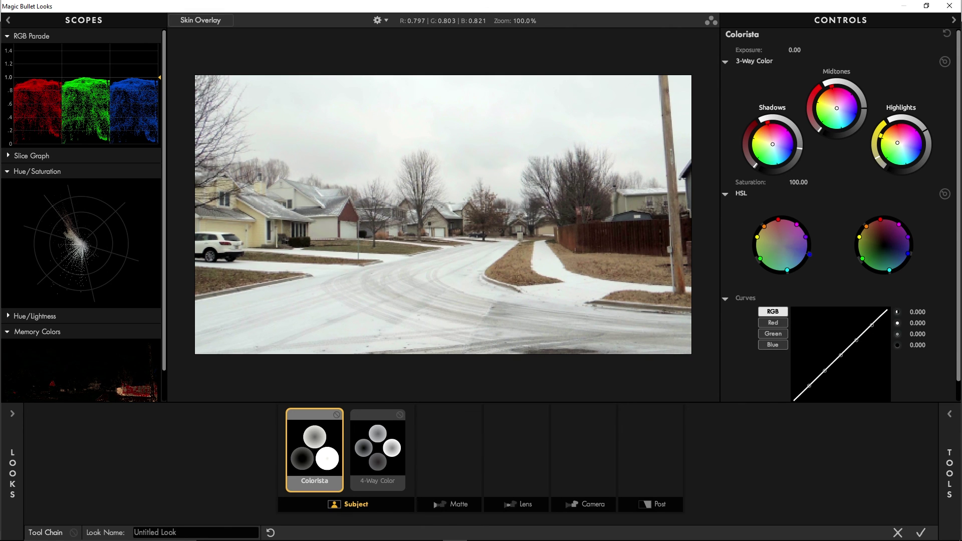
pyautogui.moveTo(779, 220); pyautogui.dragTo(757, 199)
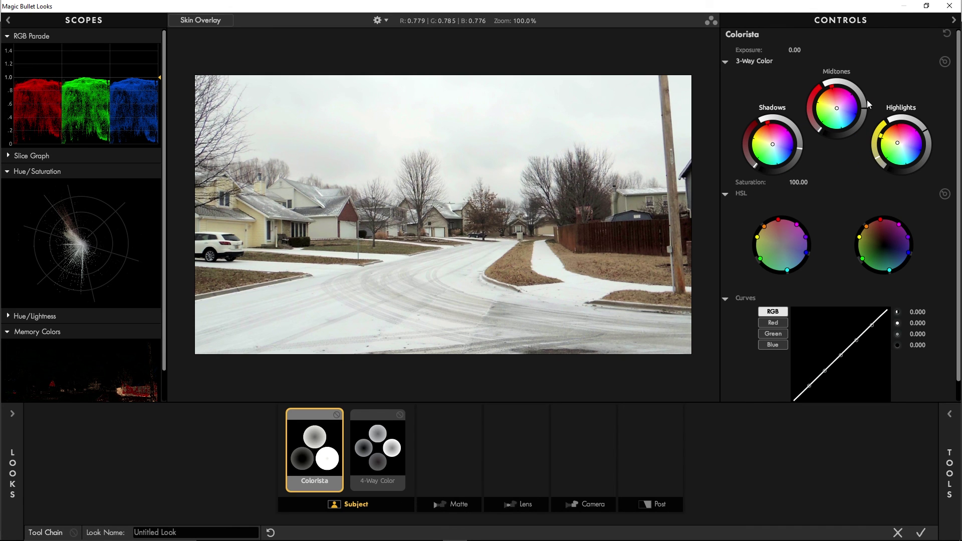
pyautogui.click(396, 442)
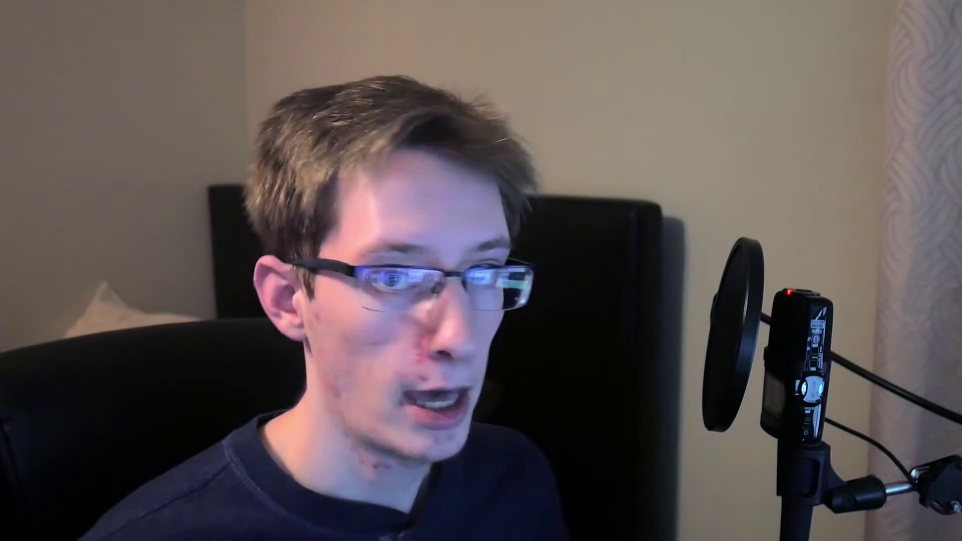